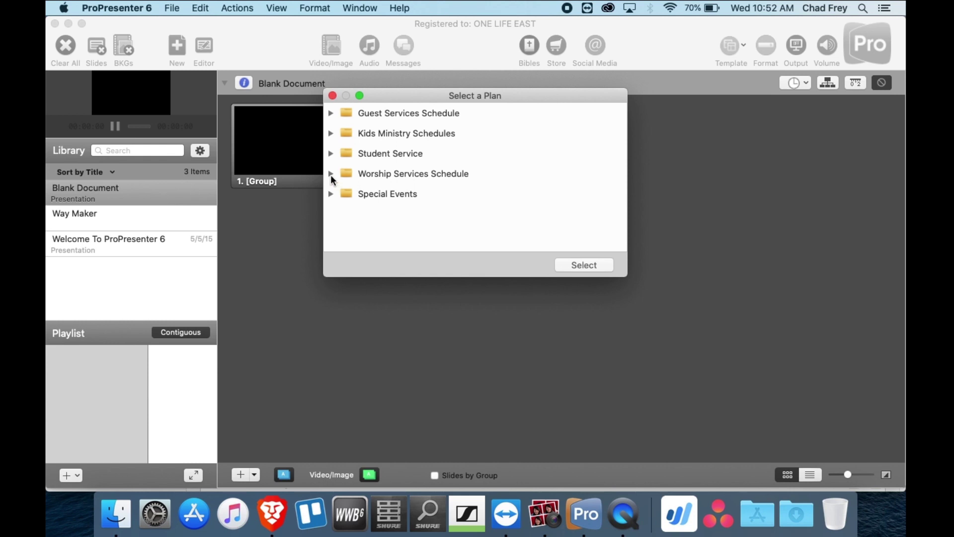
Load the "NO NAME - April 19, 2020" plan from the OLH folder of the Worship Services Schedule.
click(330, 174)
click(409, 174)
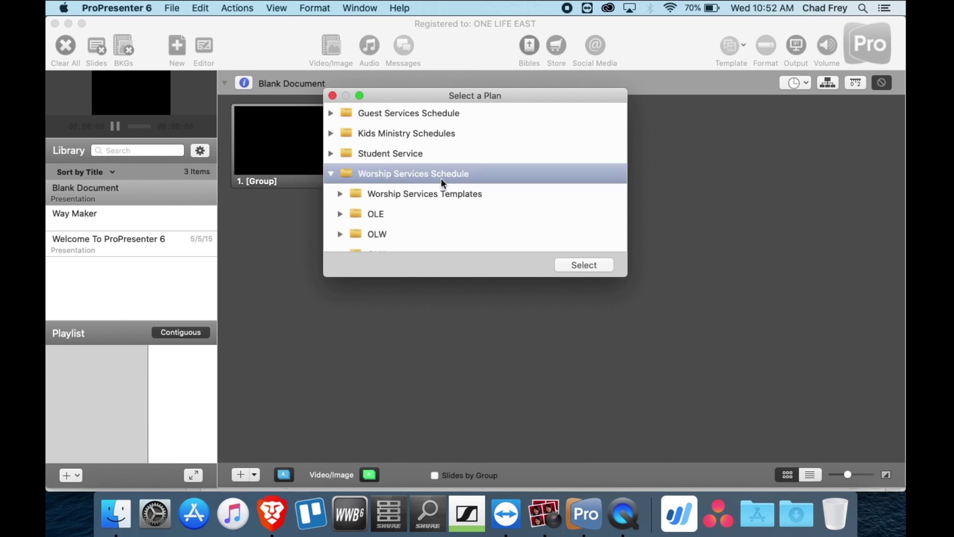
scroll(441, 178, down, 2)
click(340, 221)
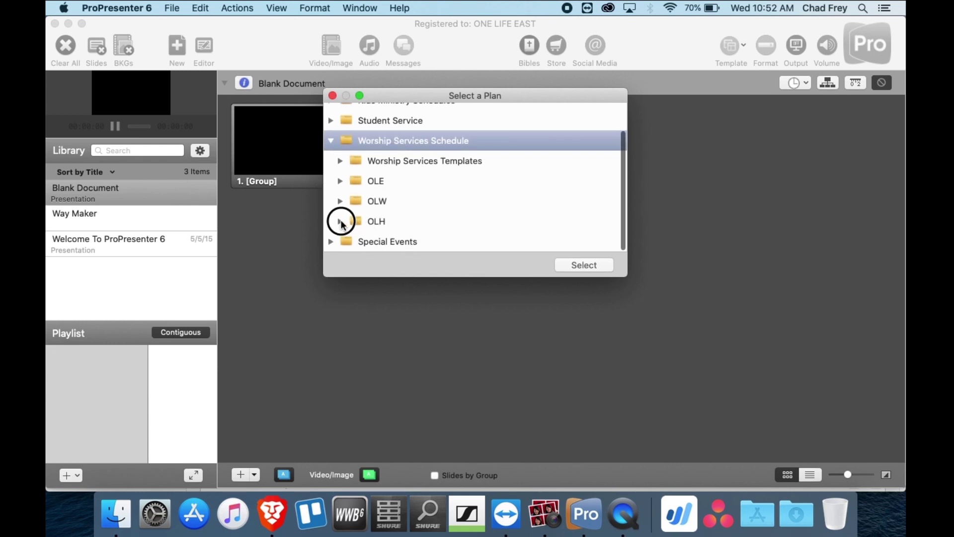
scroll(413, 217, down, 5)
scroll(462, 197, down, 1)
click(455, 204)
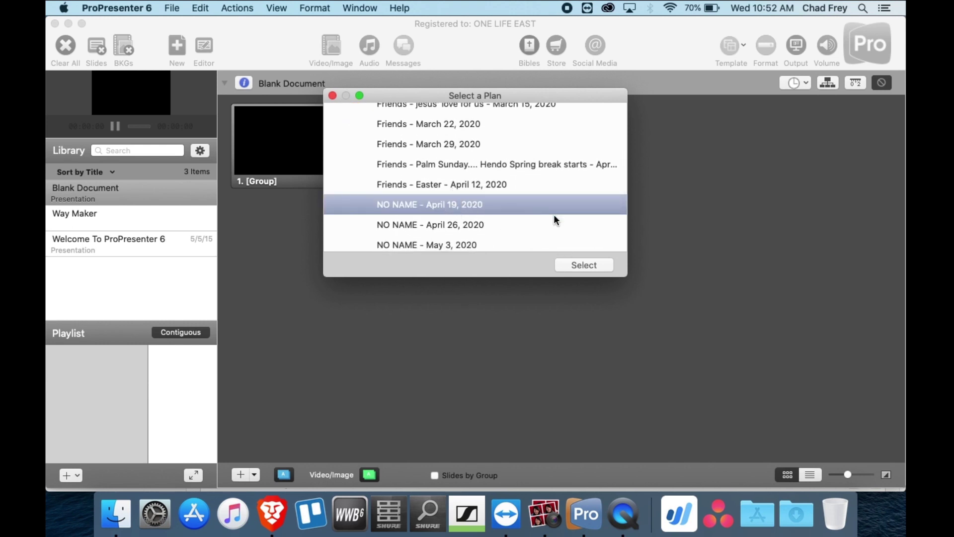
scroll(521, 194, down, 3)
click(580, 265)
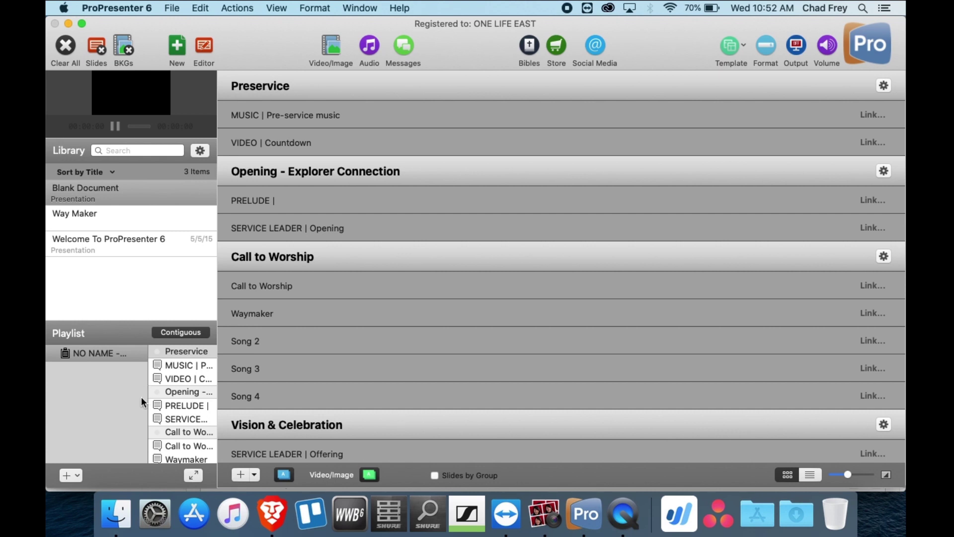
Widen the playlist's item column and review the imported plan from Preservice through Closing & Response.
drag(144, 391, 98, 394)
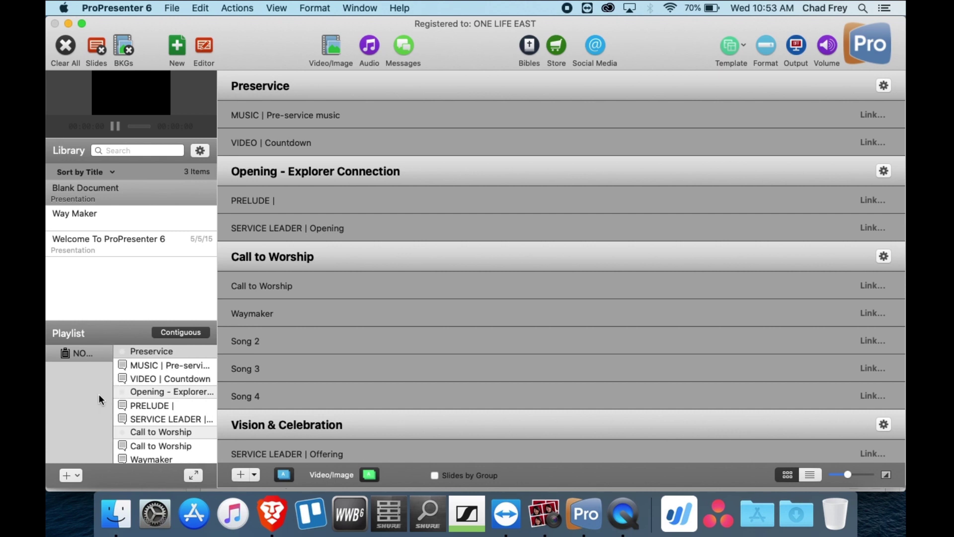
scroll(145, 378, down, 8)
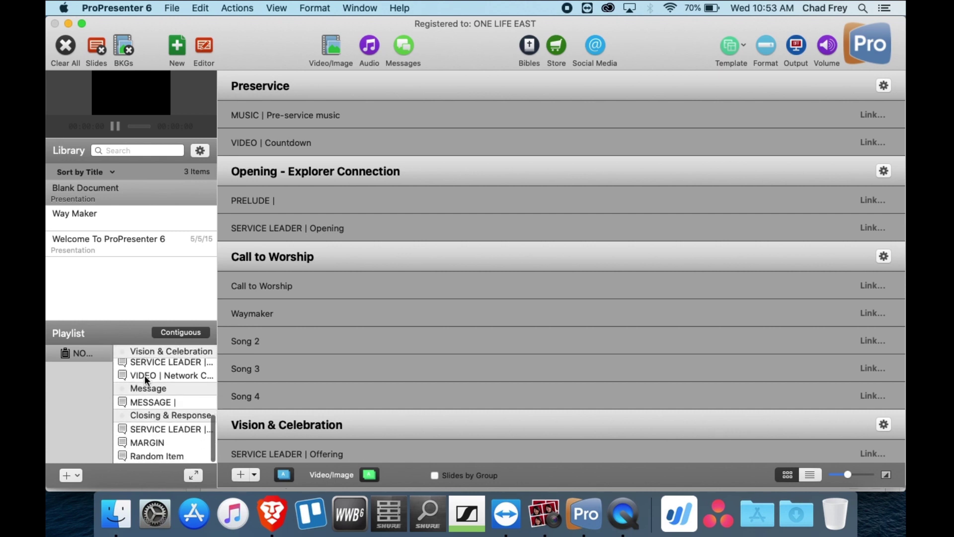
scroll(144, 374, up, 3)
scroll(144, 375, down, 8)
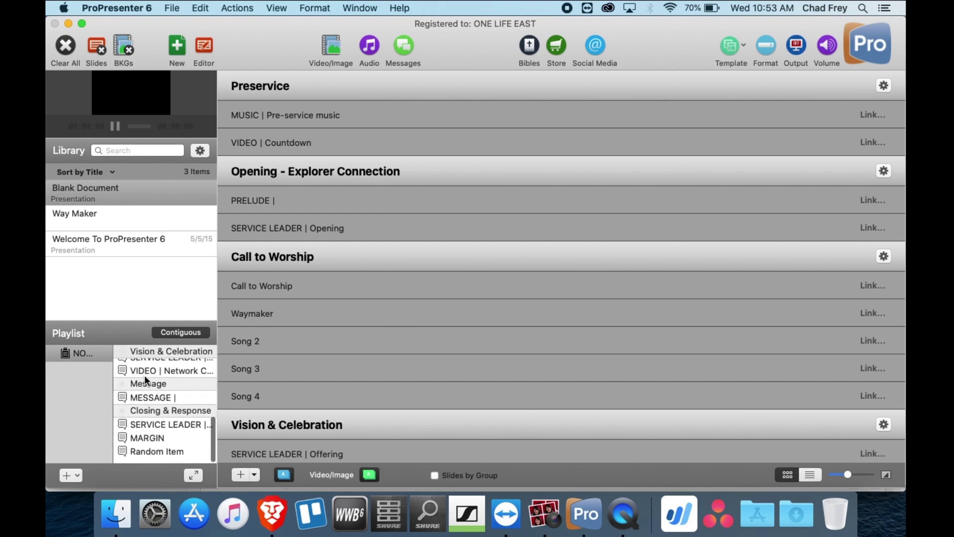
scroll(159, 428, up, 8)
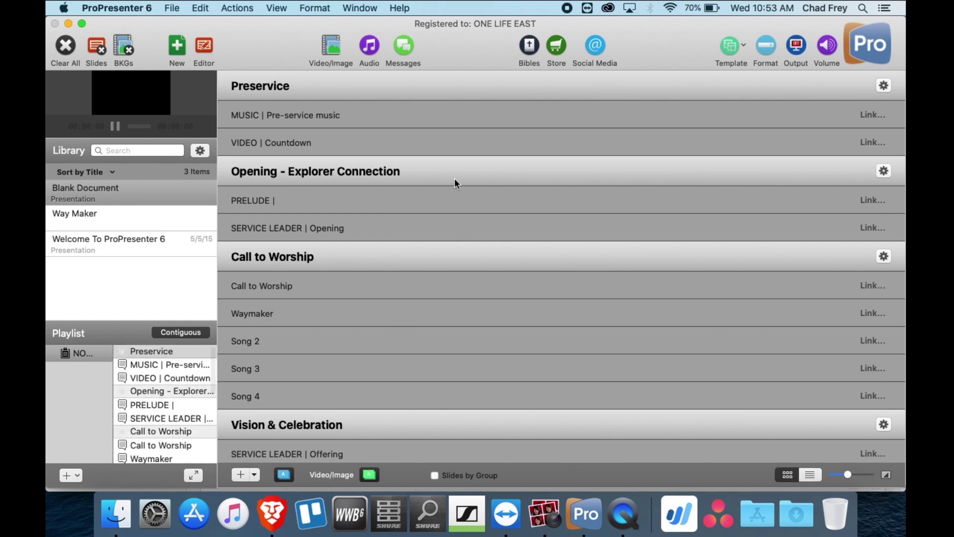
scroll(455, 183, down, 4)
scroll(455, 178, down, 3)
Compare the April 19 OLH plan in Planning Center in Brave with the playlist items in ProPresenter.
key(super+Tab)
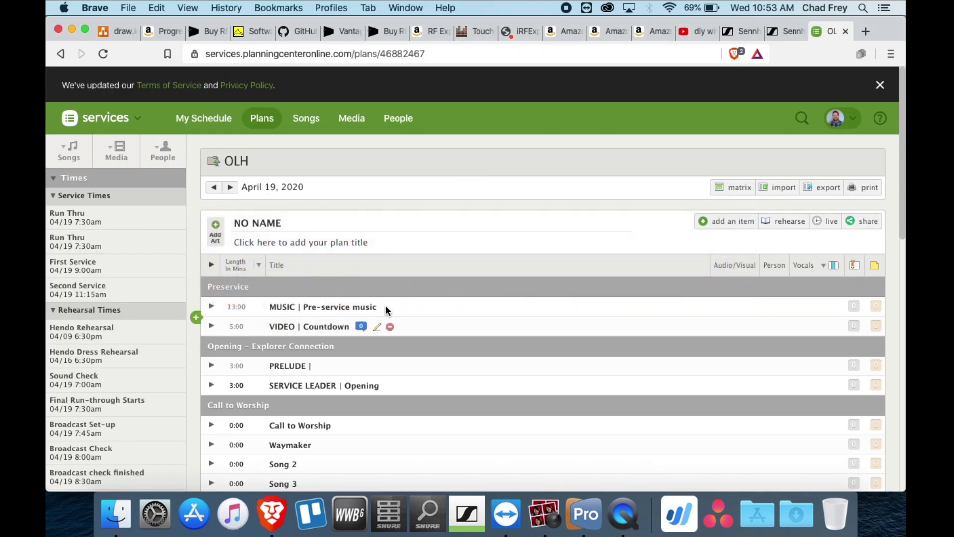
scroll(405, 313, down, 5)
scroll(406, 313, up, 8)
scroll(406, 312, down, 6)
key(super+Tab)
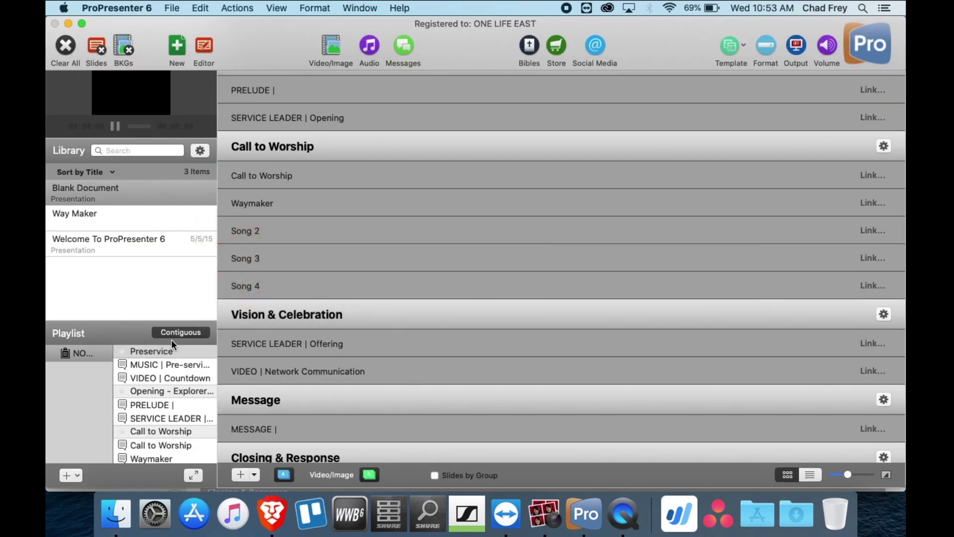
scroll(159, 403, down, 10)
scroll(158, 402, up, 4)
scroll(157, 398, up, 3)
Switch to Planning Center in Brave and delete Song 2, Song 3, Song 4 and Waymaker from the Call to Worship section.
key(super+Tab)
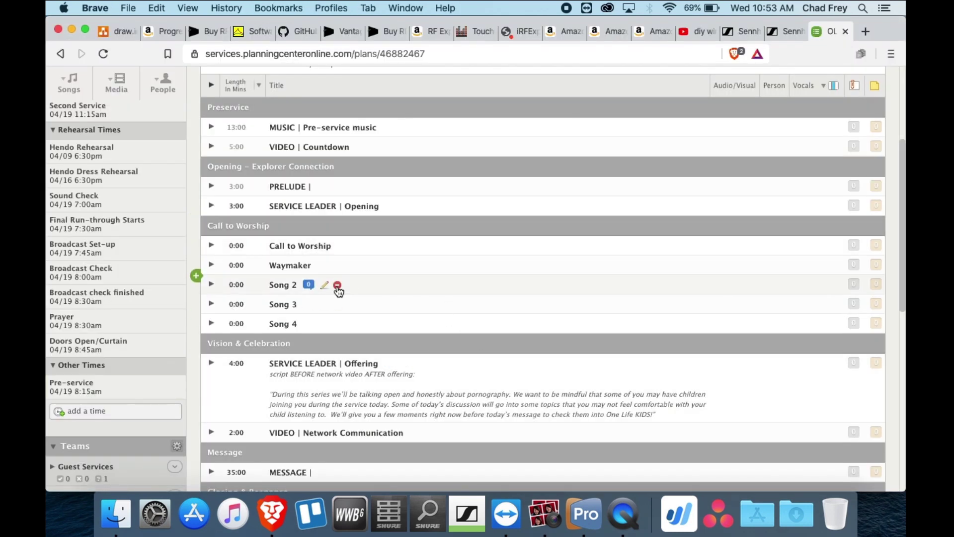
click(337, 285)
key(Return)
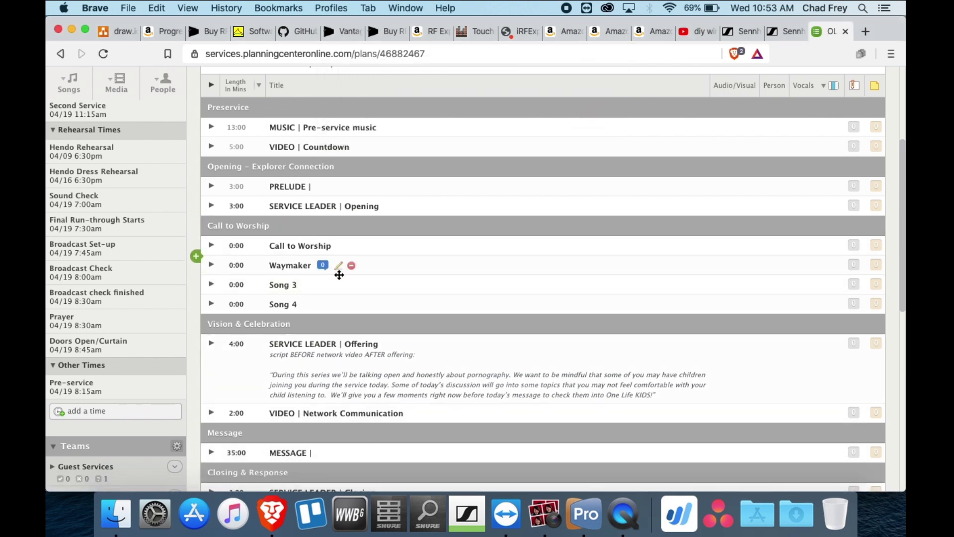
click(337, 285)
key(Return)
click(337, 285)
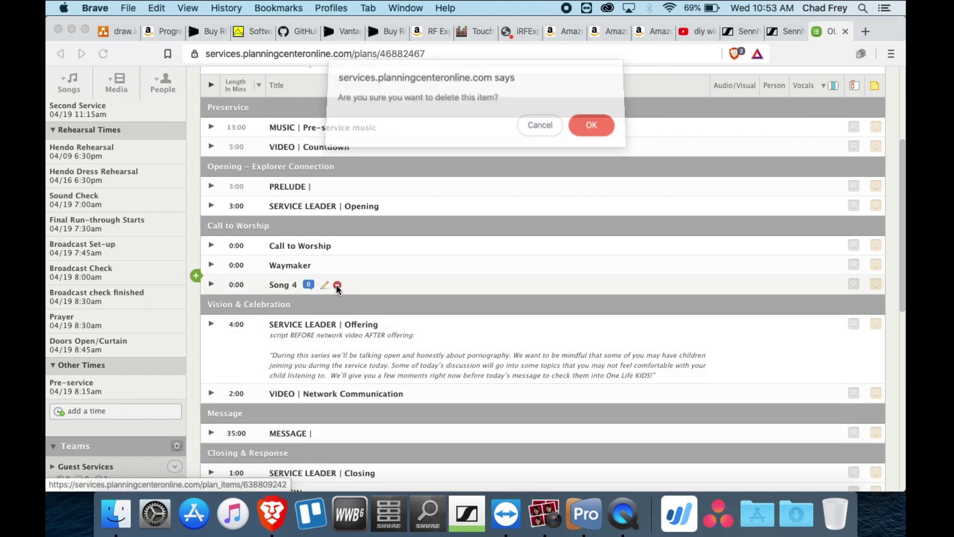
key(Return)
click(351, 265)
key(Return)
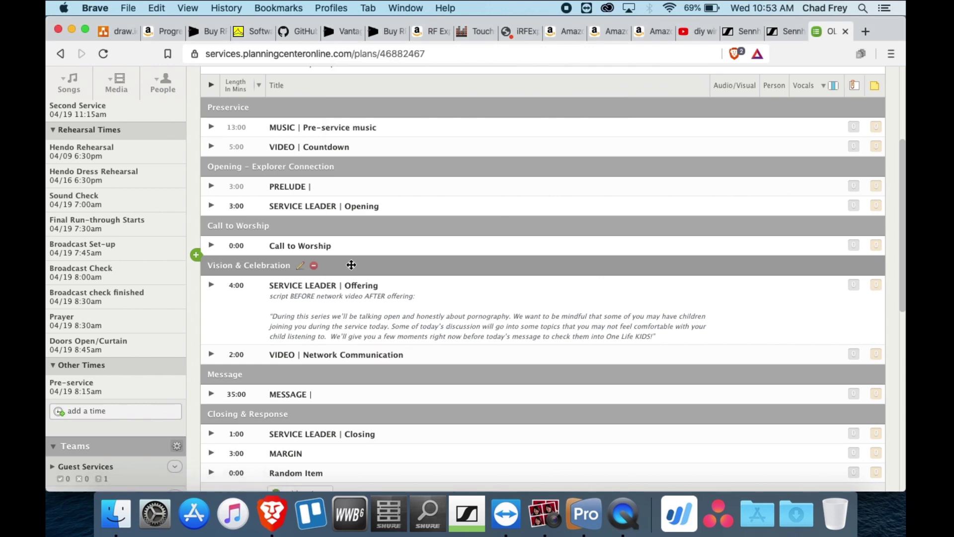
Switch to ProPresenter, refresh the Planning Center playlist and review its updated items.
key(super+Tab)
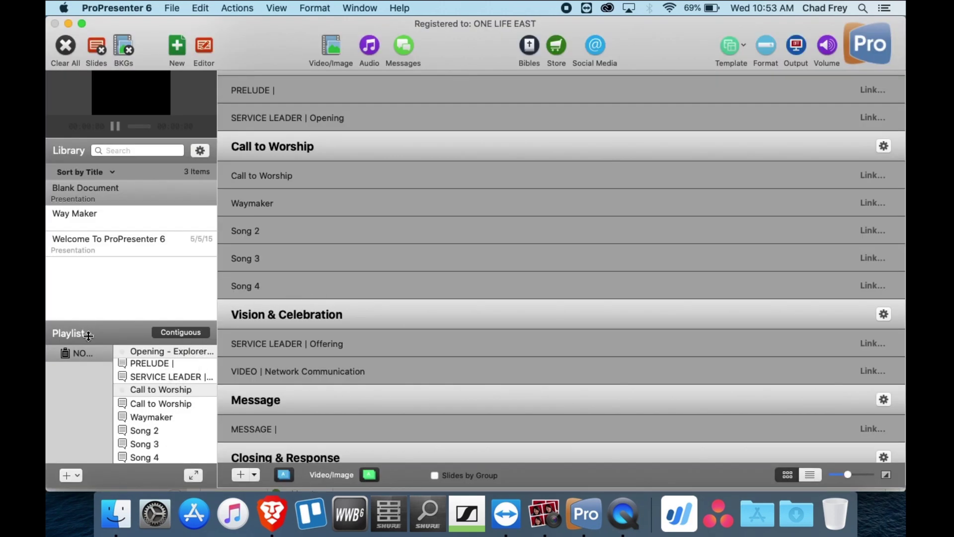
click(103, 352)
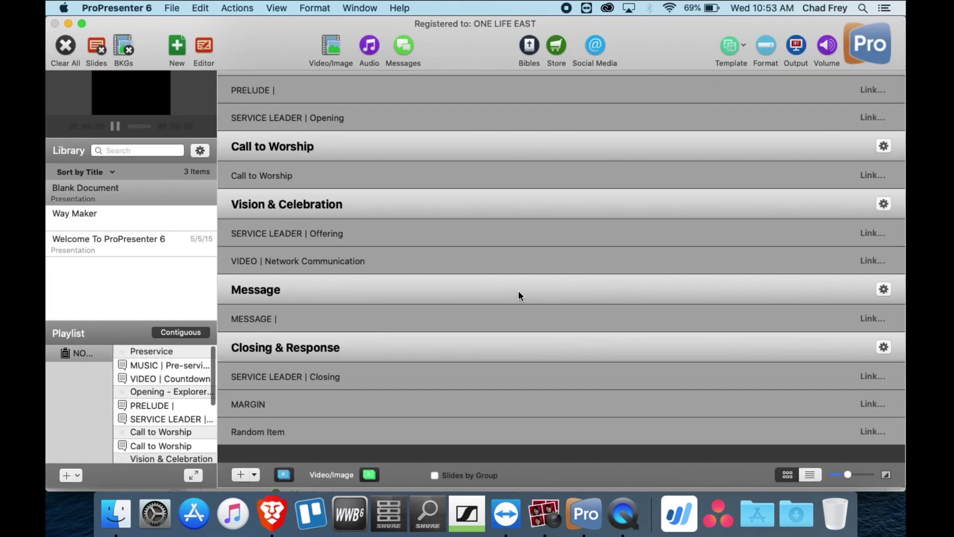
scroll(518, 291, up, 4)
scroll(484, 256, down, 6)
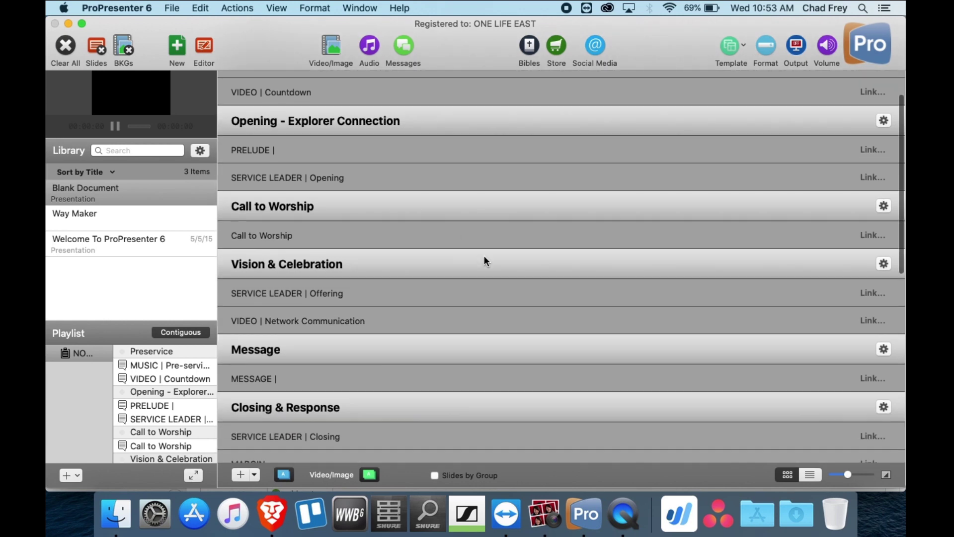
scroll(484, 256, down, 3)
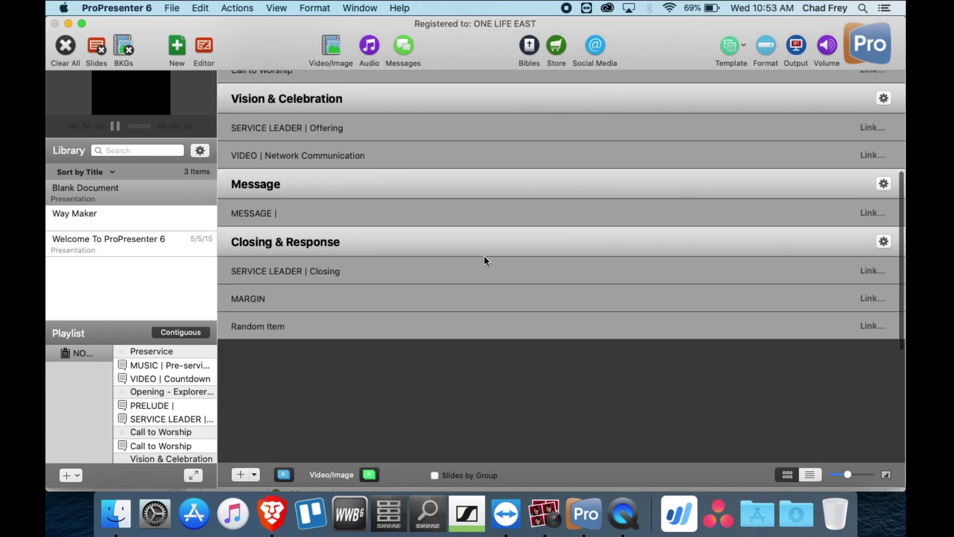
scroll(485, 256, up, 7)
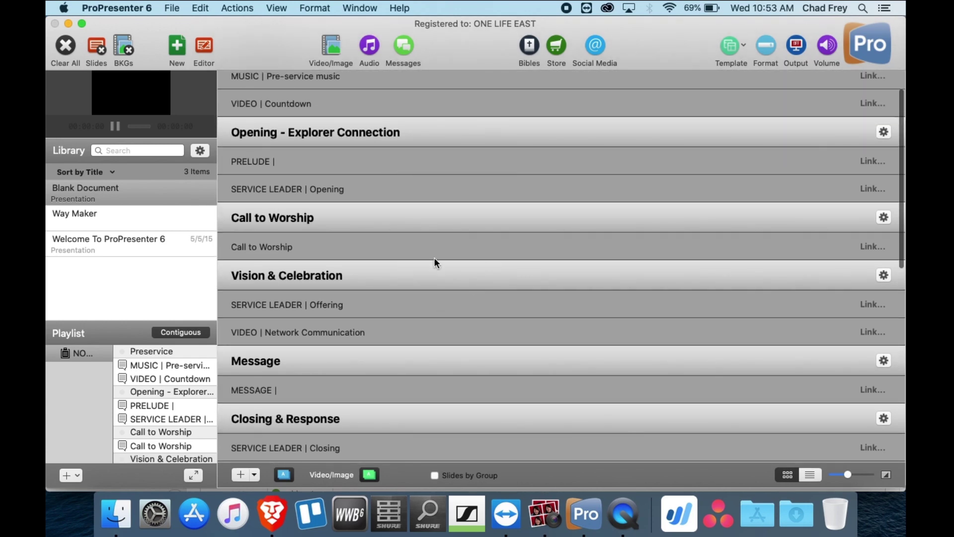
scroll(434, 257, down, 5)
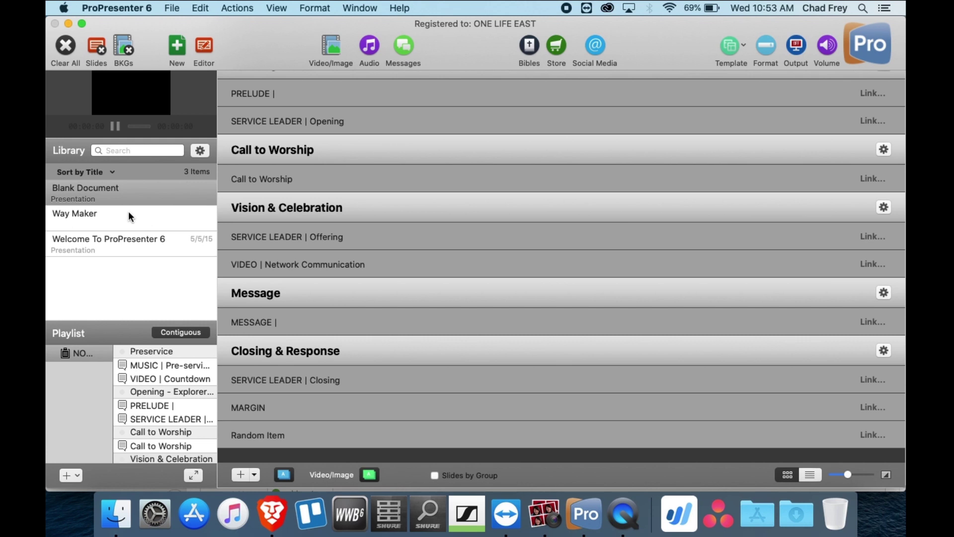
Try to add the Way Maker presentation from the library to the playlist's Call to Worship section.
click(104, 219)
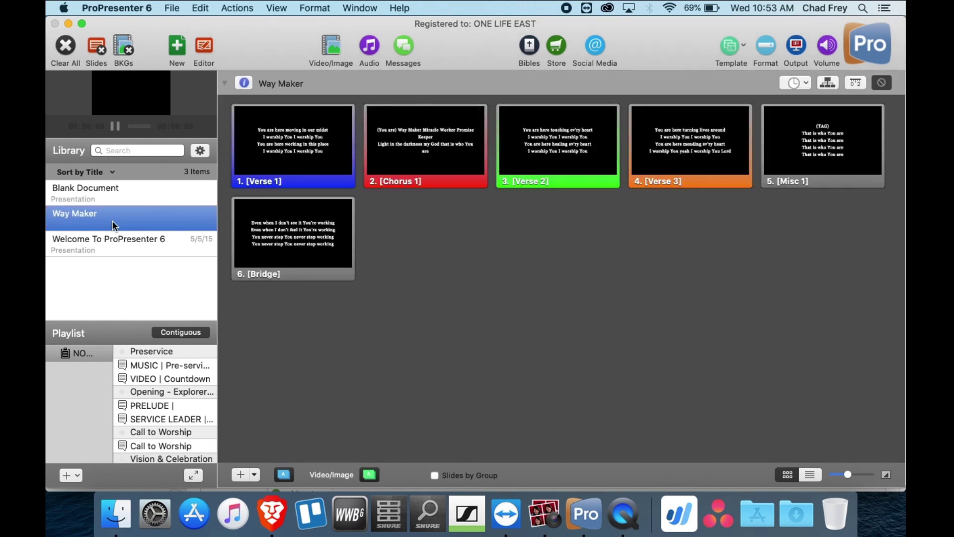
drag(78, 217, 159, 440)
scroll(164, 423, down, 3)
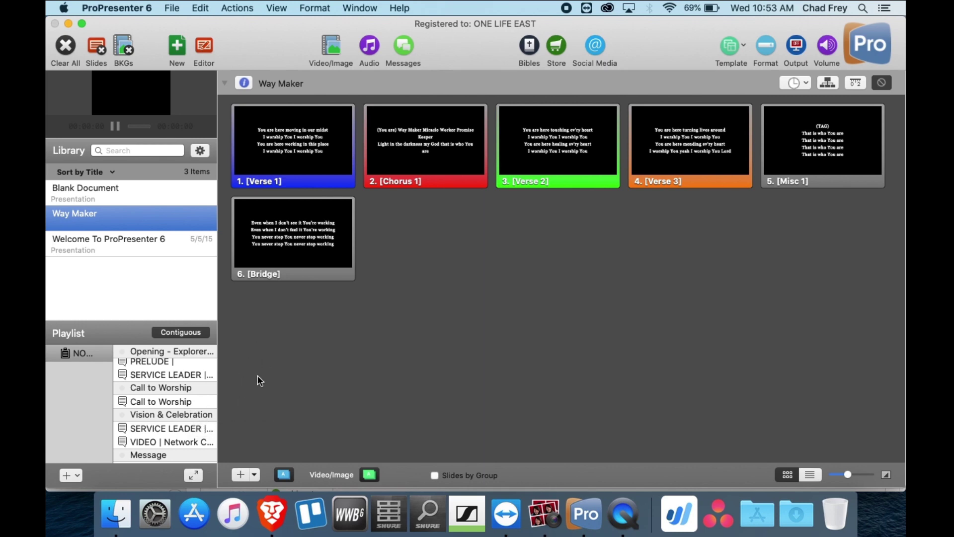
Switch to Planning Center in Brave and add an item titled "Waymaker" at the end of the Call to Worship section.
click(271, 512)
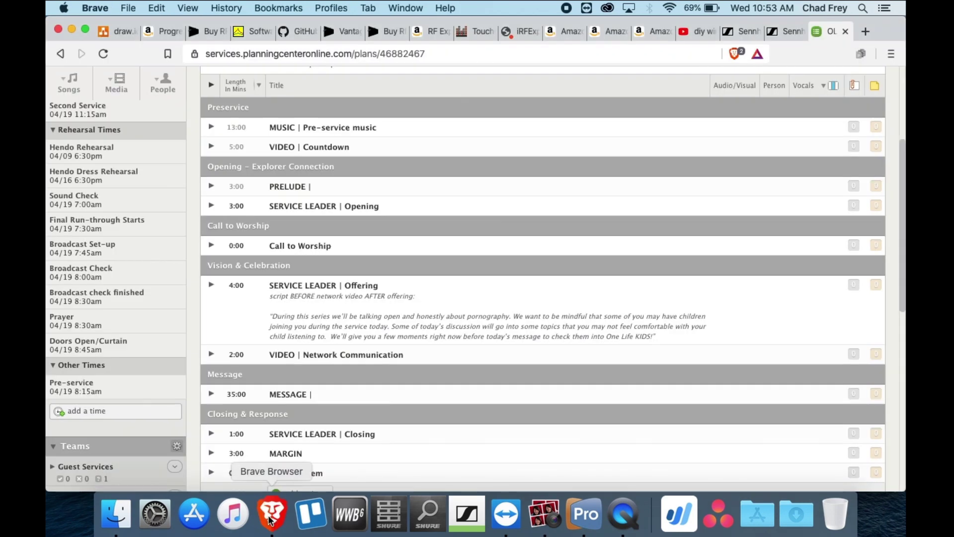
scroll(405, 249, up, 2)
scroll(406, 249, down, 3)
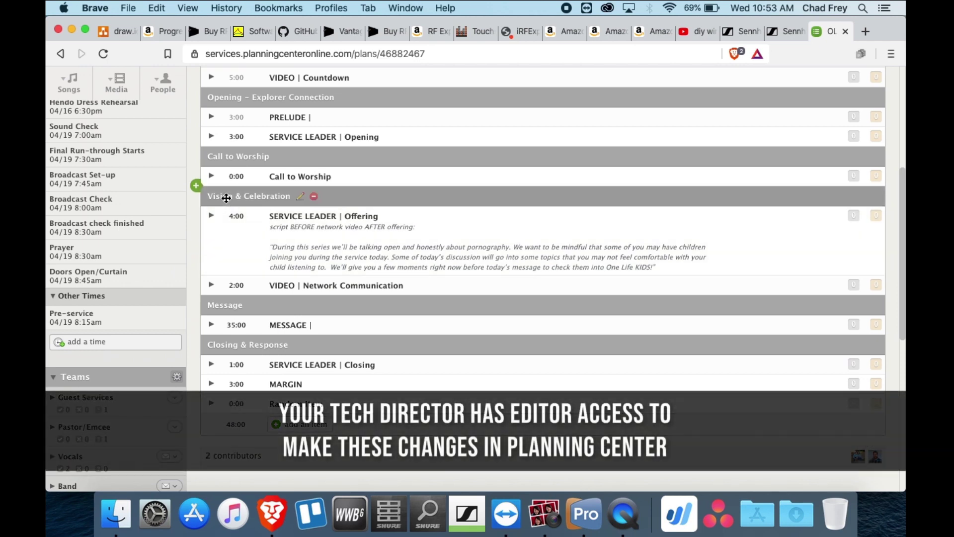
click(201, 186)
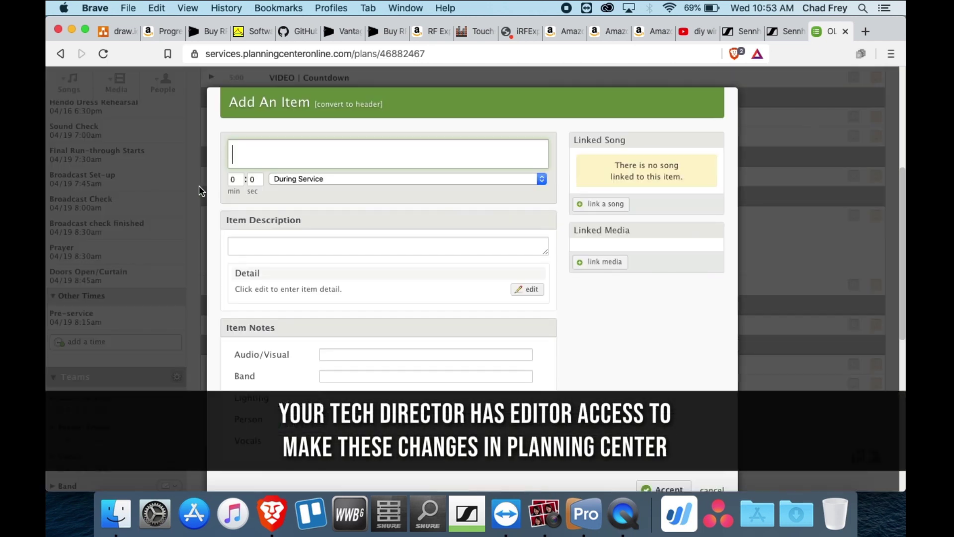
click(362, 164)
text(Waymaker)
key(Return)
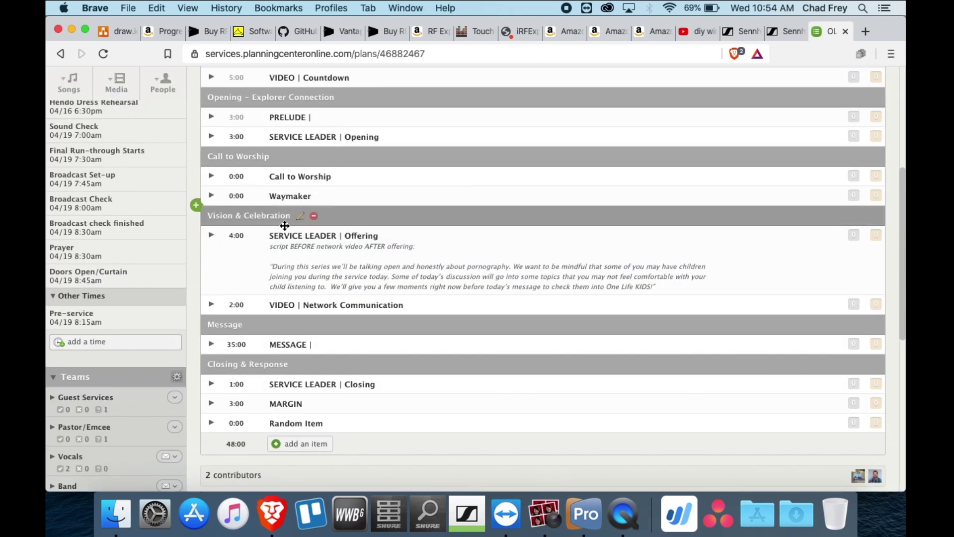
Add two items titled "Song 2" and "Song 3" below Waymaker in the Call to Worship section.
click(196, 205)
text(So)
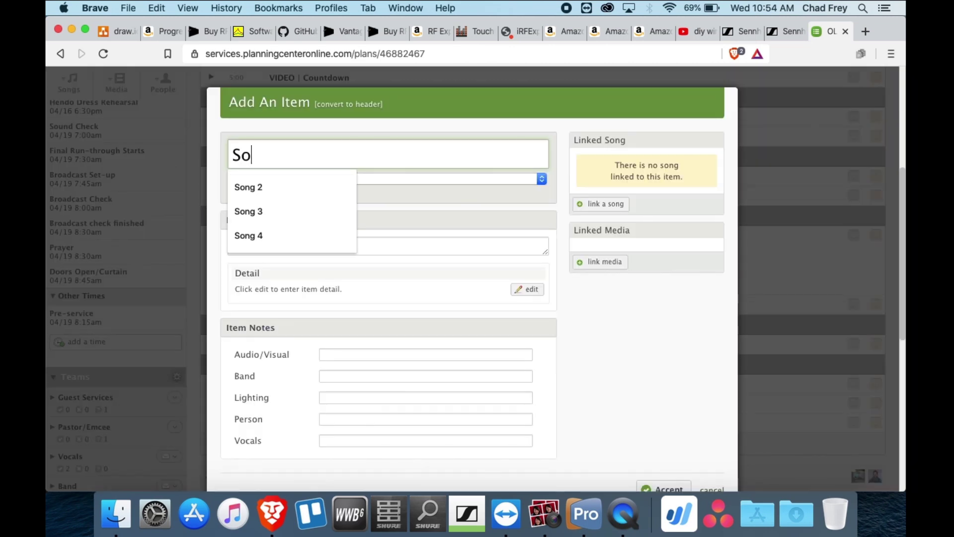
text(ng 2)
key(Return)
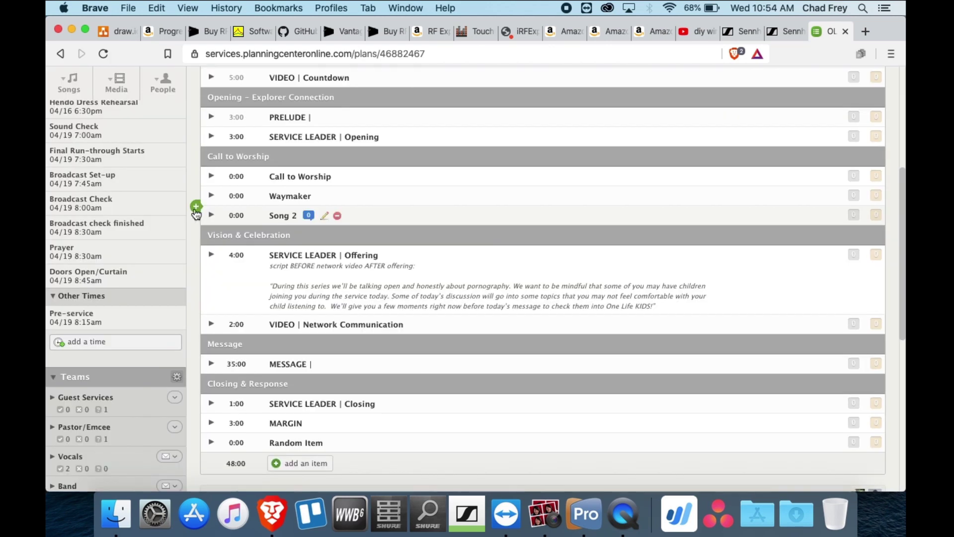
click(196, 228)
text(Song 3)
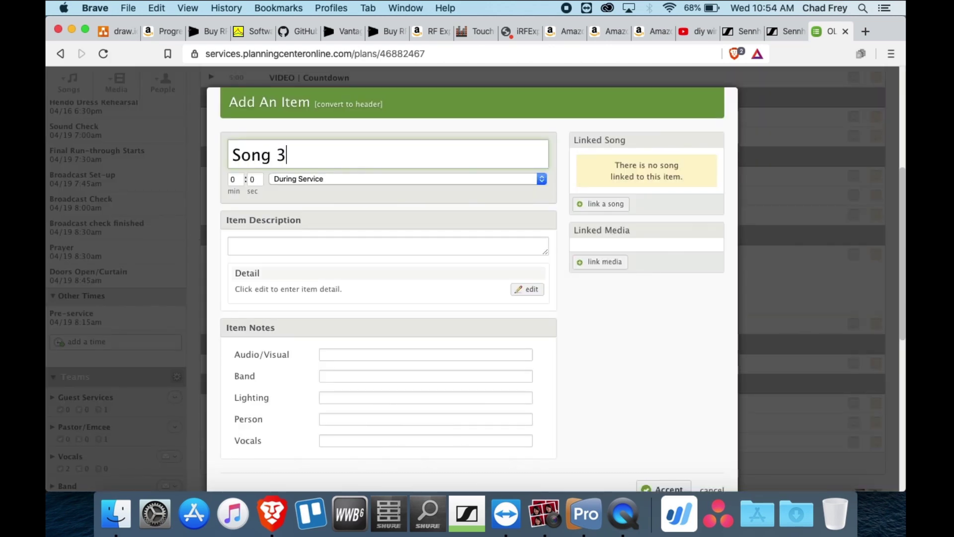
key(Return)
scroll(490, 280, down, 3)
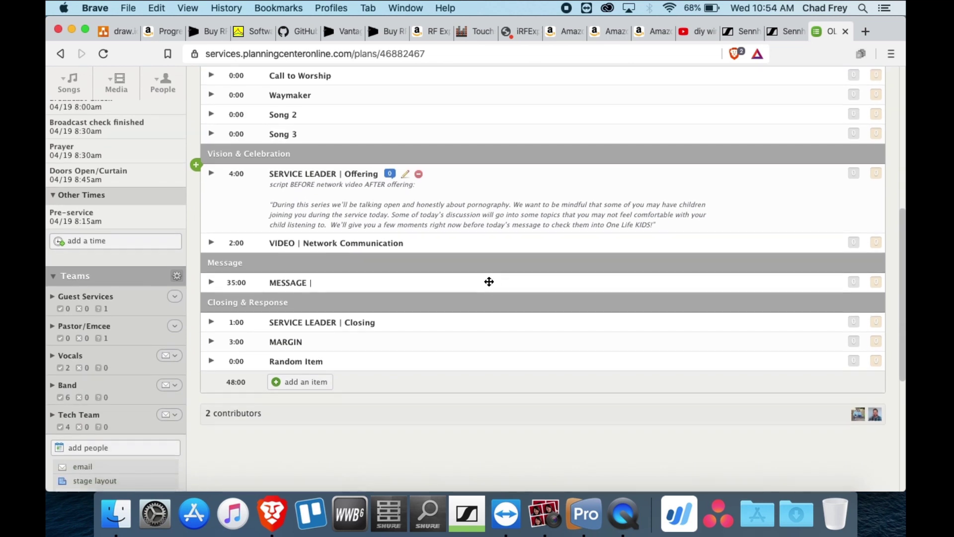
drag(406, 353, 413, 374)
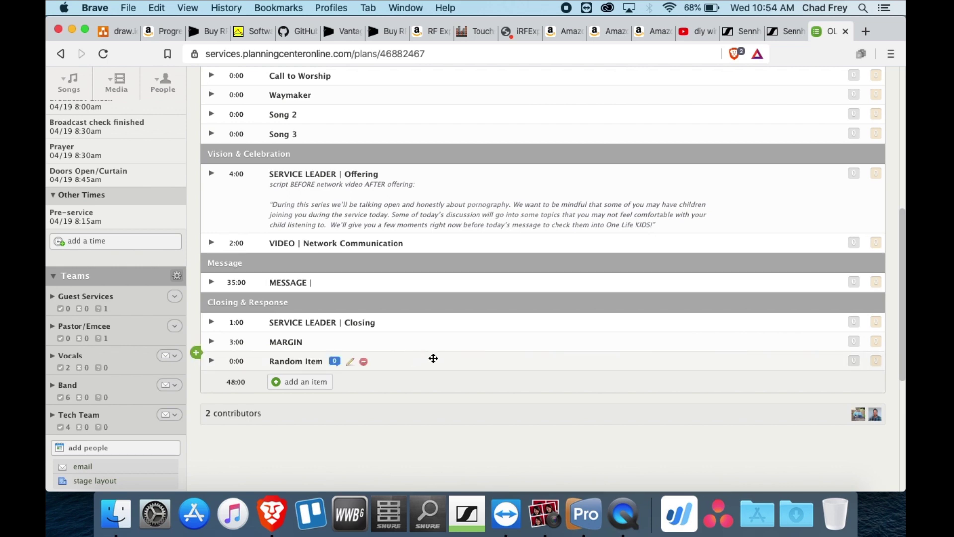
scroll(439, 357, up, 3)
Switch to ProPresenter and show the Call to Worship section of the Planning Center playlist.
key(super+Tab)
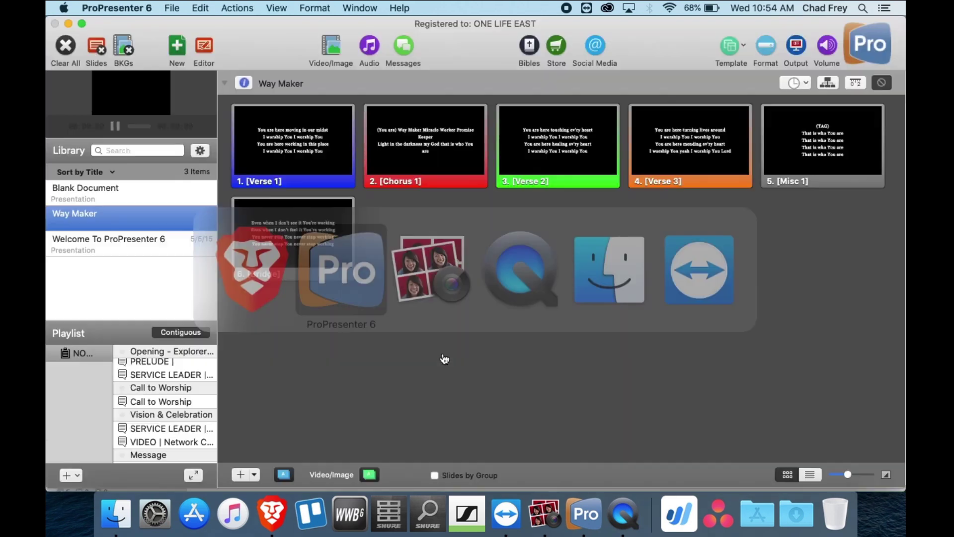
click(166, 387)
scroll(166, 385, up, 1)
scroll(367, 260, up, 5)
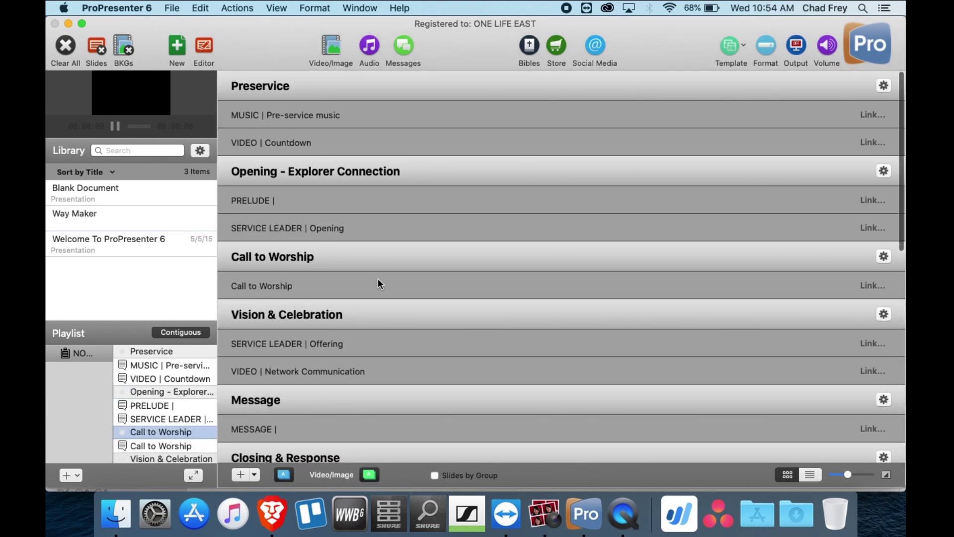
scroll(527, 270, down, 1)
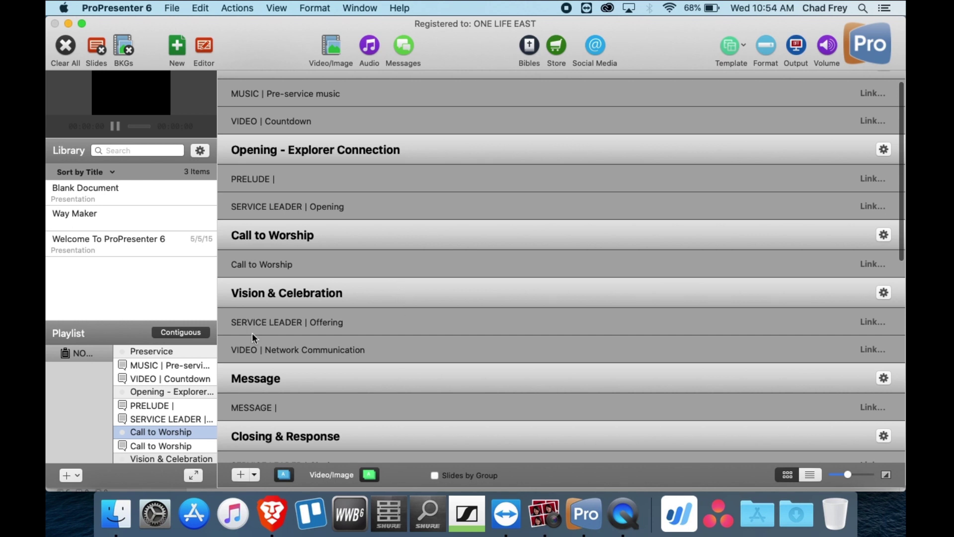
Widen the playlist name column, refresh the Planning Center playlist and review the items in its Call to Worship section.
drag(113, 377, 164, 377)
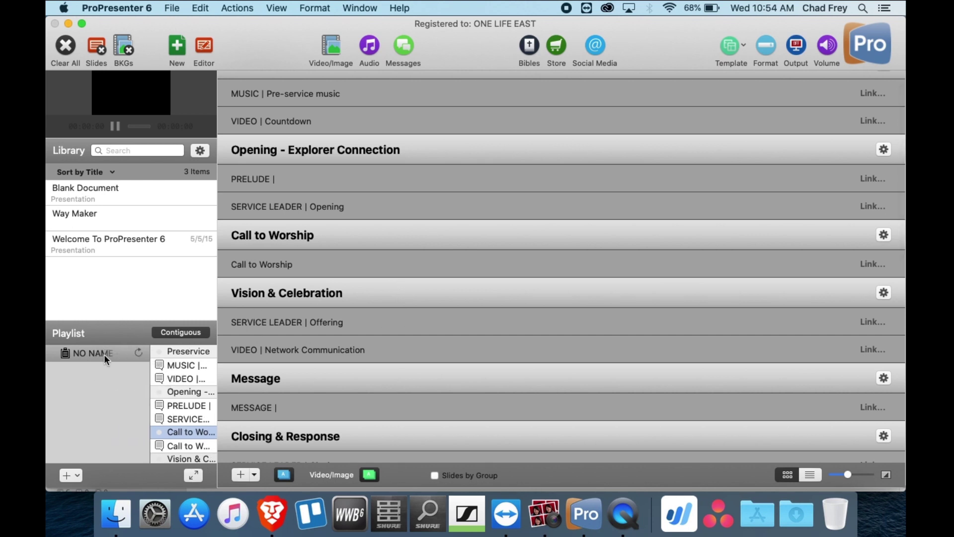
click(139, 353)
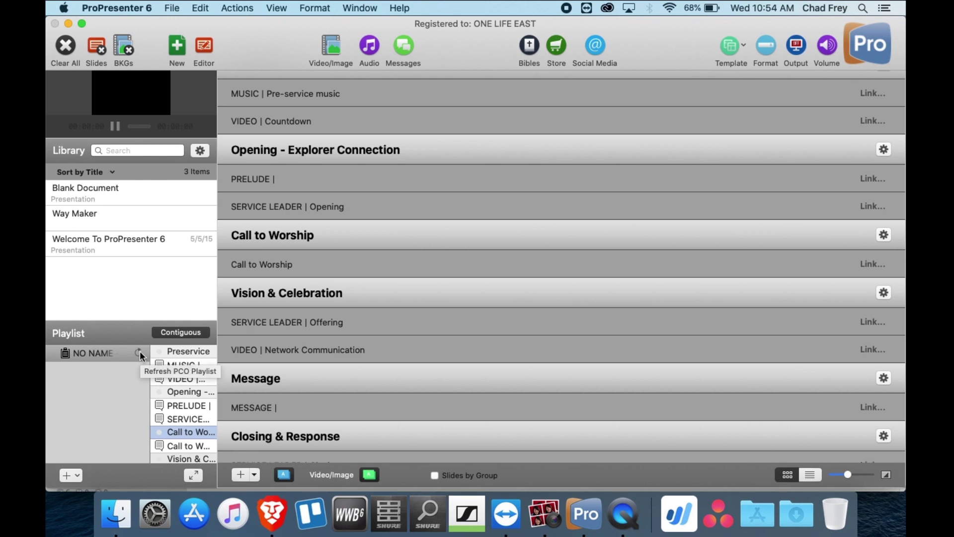
click(139, 352)
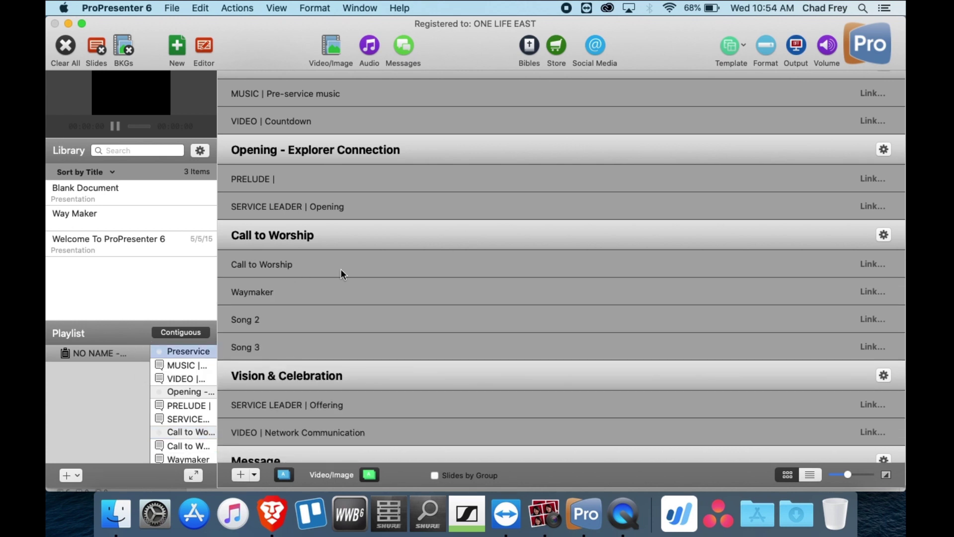
scroll(342, 270, down, 2)
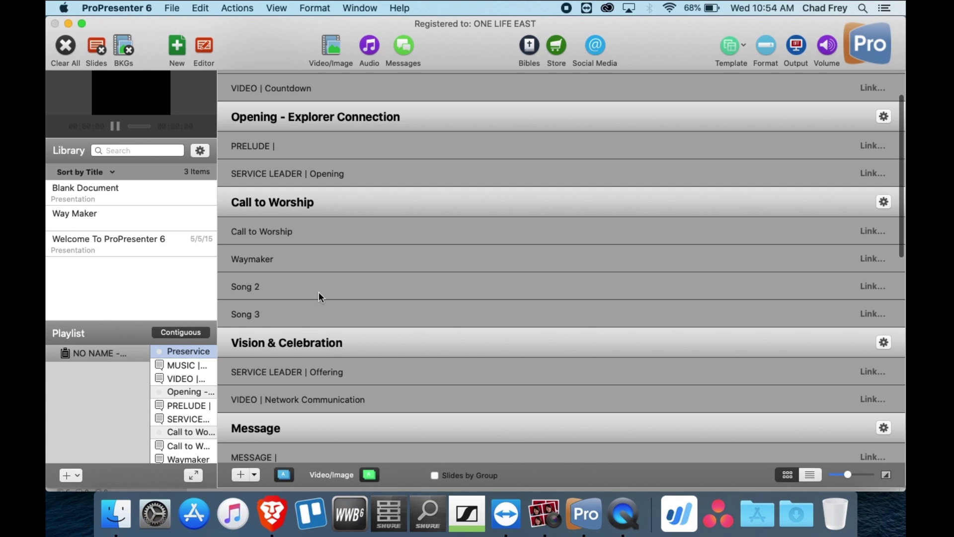
scroll(320, 254, down, 5)
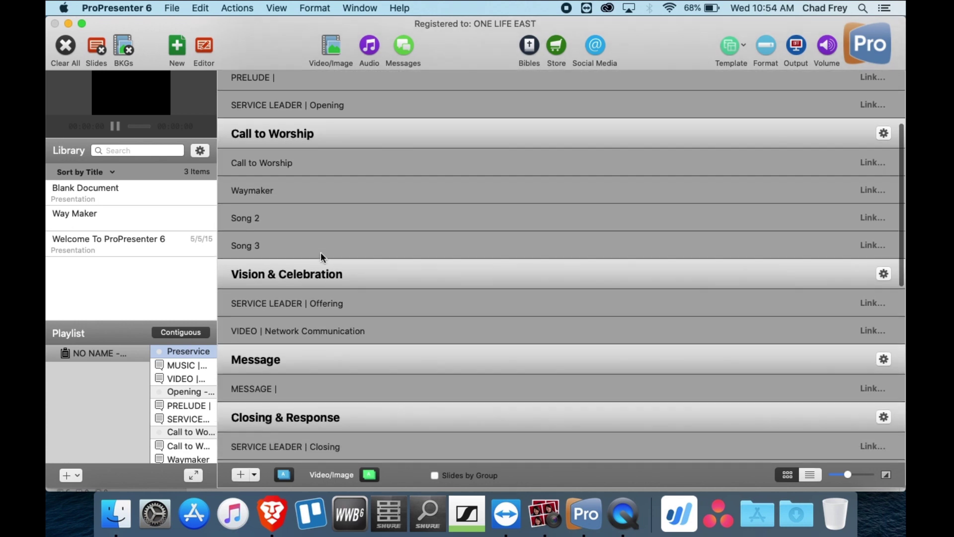
scroll(397, 285, up, 3)
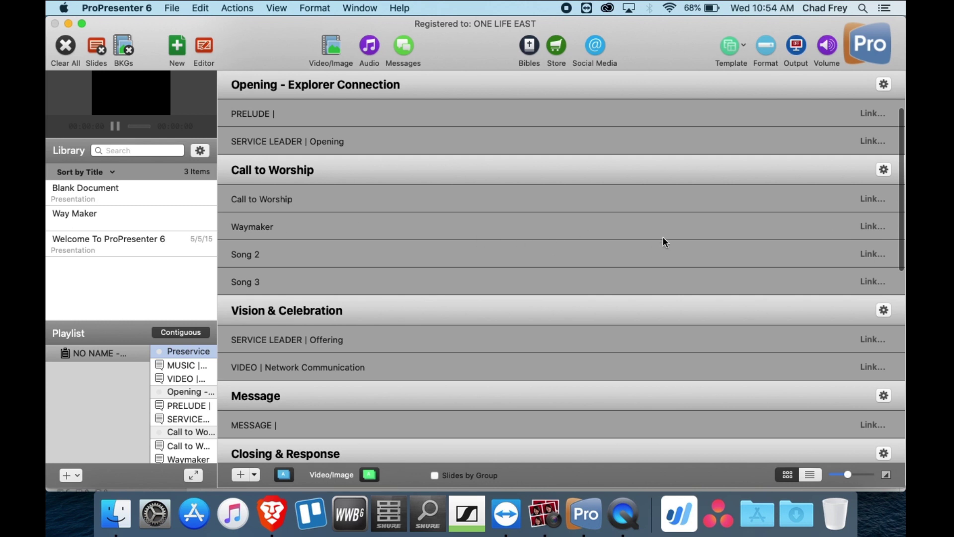
Link the Way Maker presentation from the library to the Waymaker item in the Call to Worship section.
click(870, 228)
scroll(748, 250, down, 2)
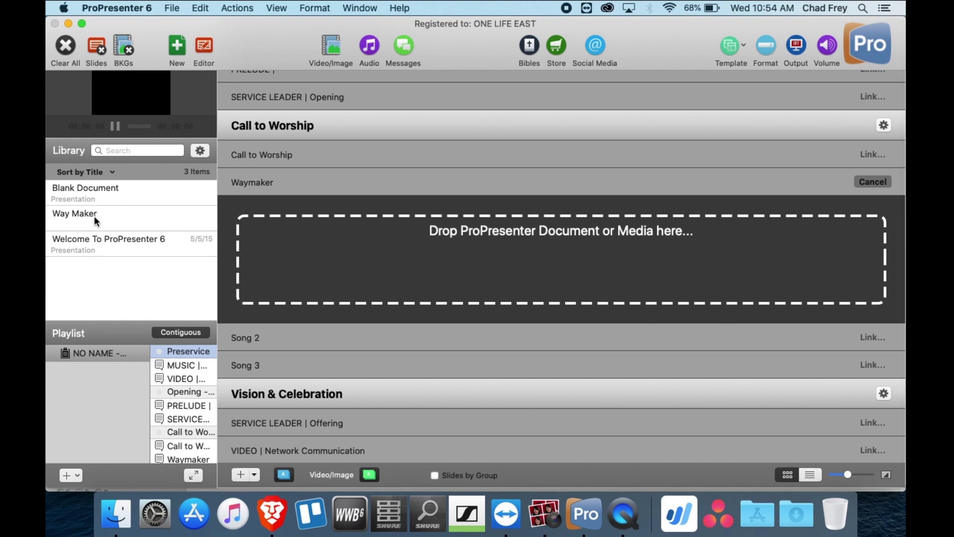
drag(84, 215, 437, 264)
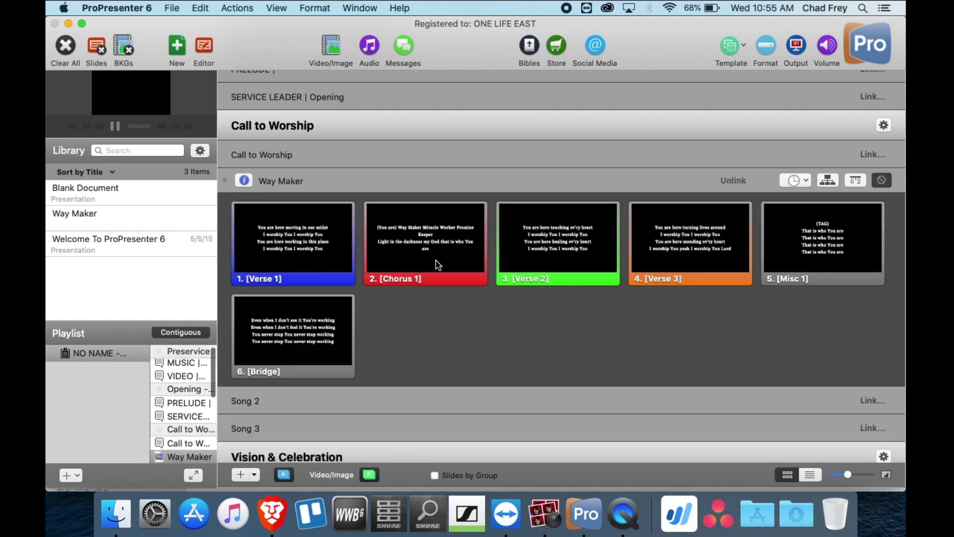
scroll(447, 252, down, 1)
scroll(447, 251, up, 1)
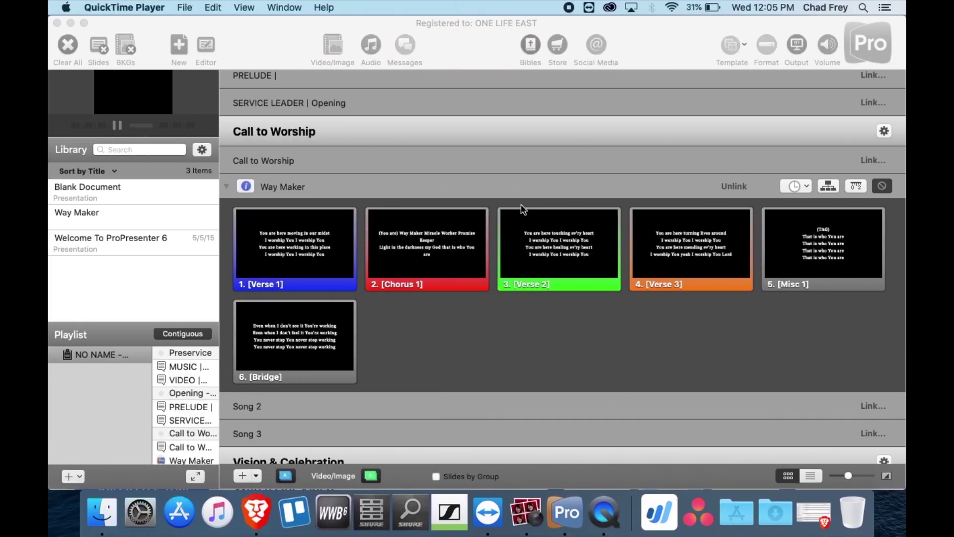
Unlink Way Maker from the Waymaker item and link the Welcome To ProPresenter 6 presentation to it instead.
click(735, 187)
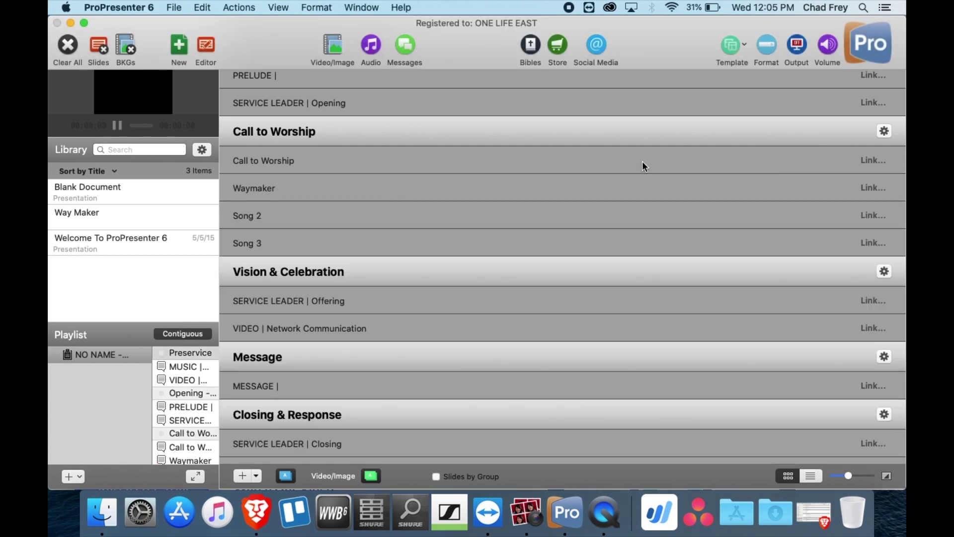
click(873, 188)
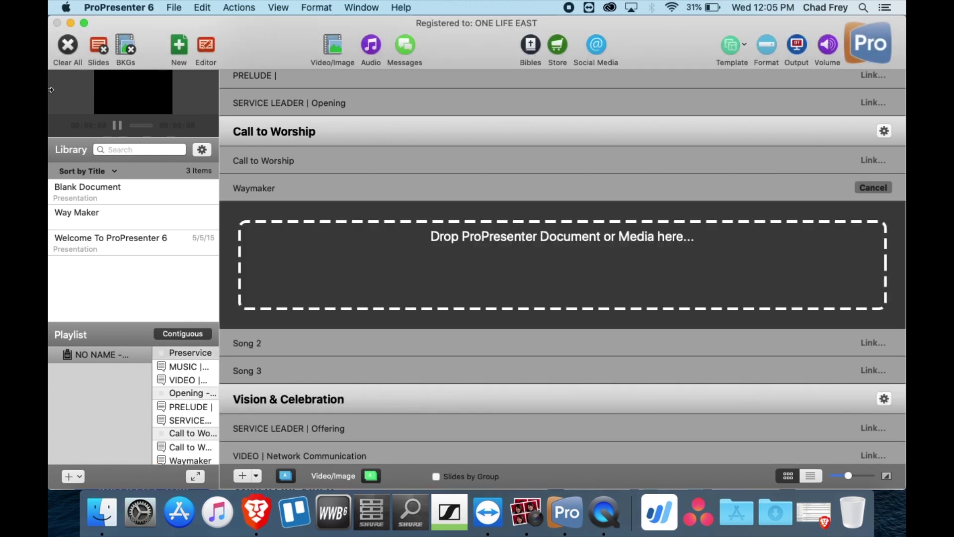
click(74, 187)
click(75, 240)
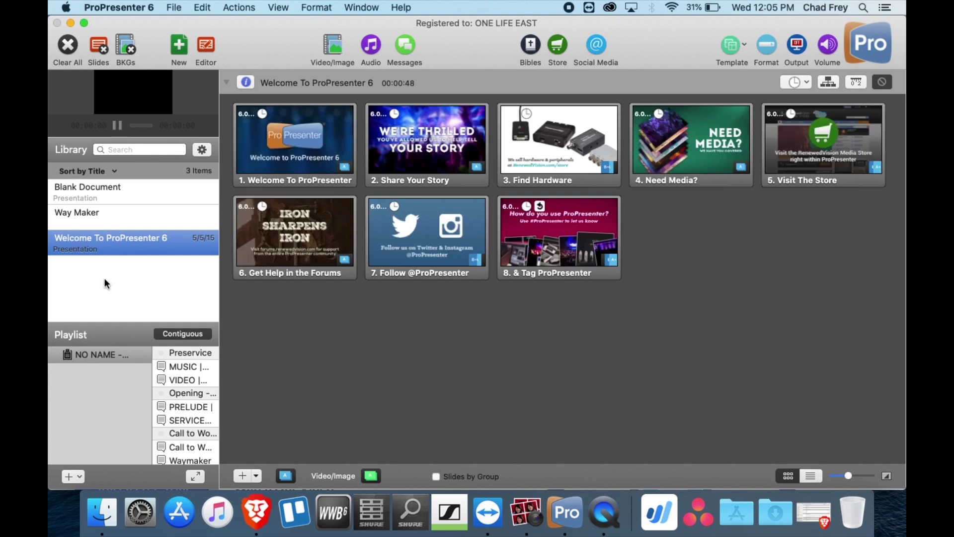
click(188, 446)
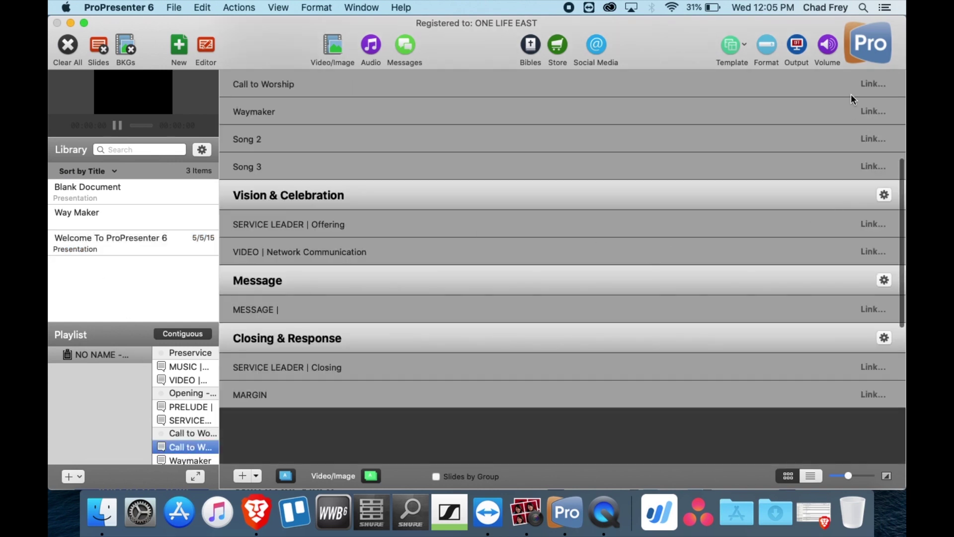
click(873, 112)
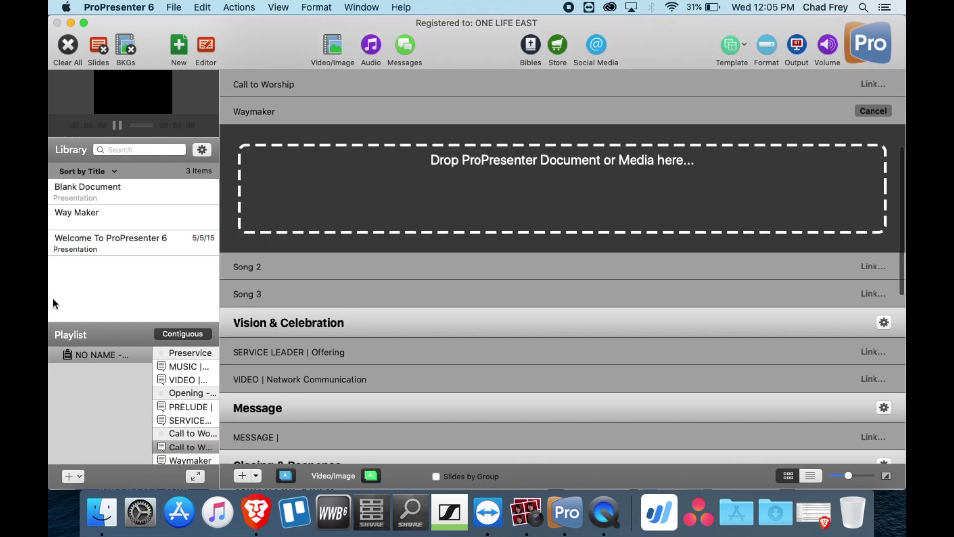
drag(87, 245, 300, 199)
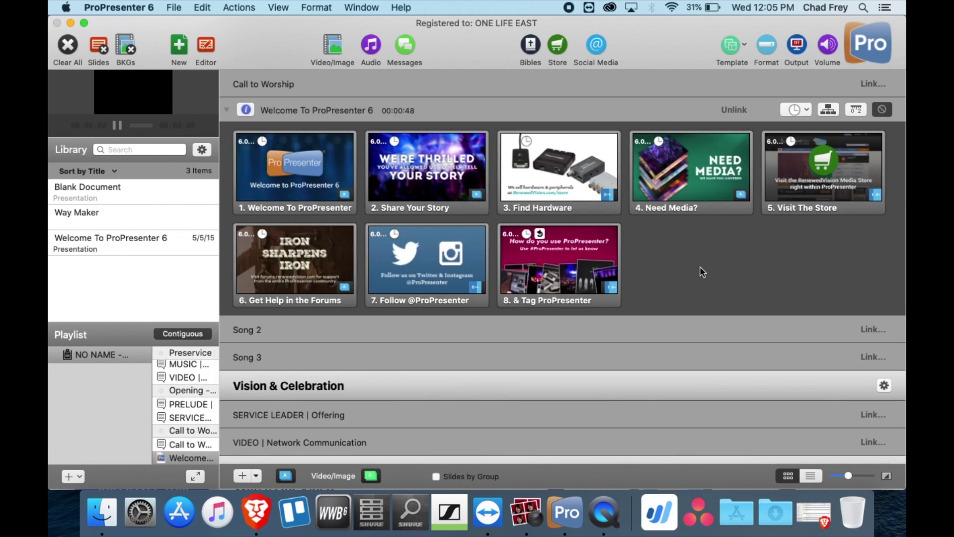
scroll(702, 272, down, 1)
scroll(703, 272, up, 2)
scroll(740, 275, up, 2)
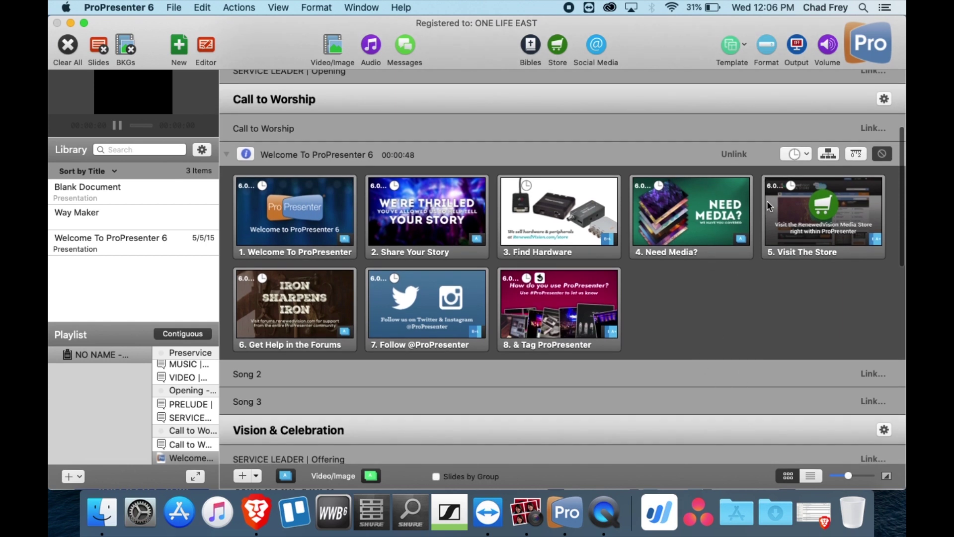
Unlink Welcome To ProPresenter 6 from the Waymaker item and link the Way Maker library presentation to it.
click(736, 156)
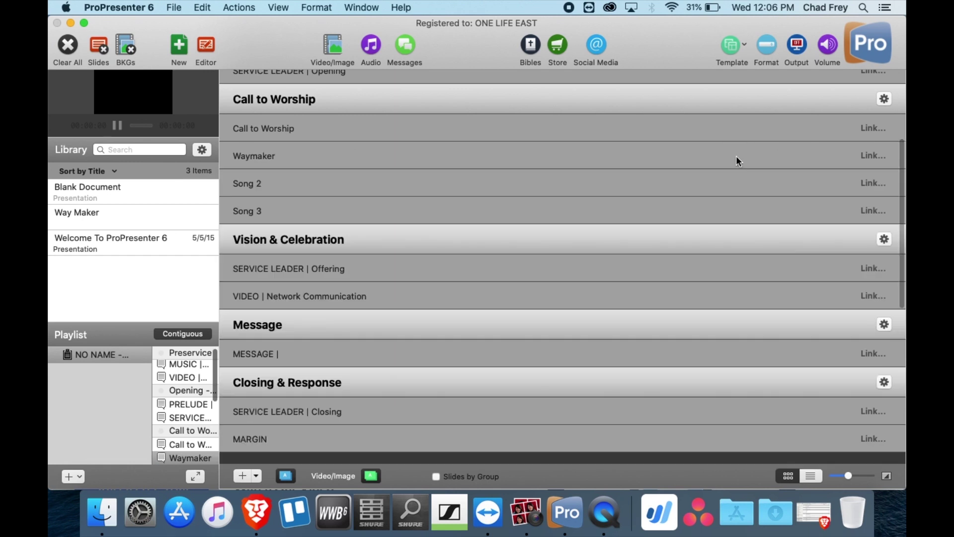
click(874, 156)
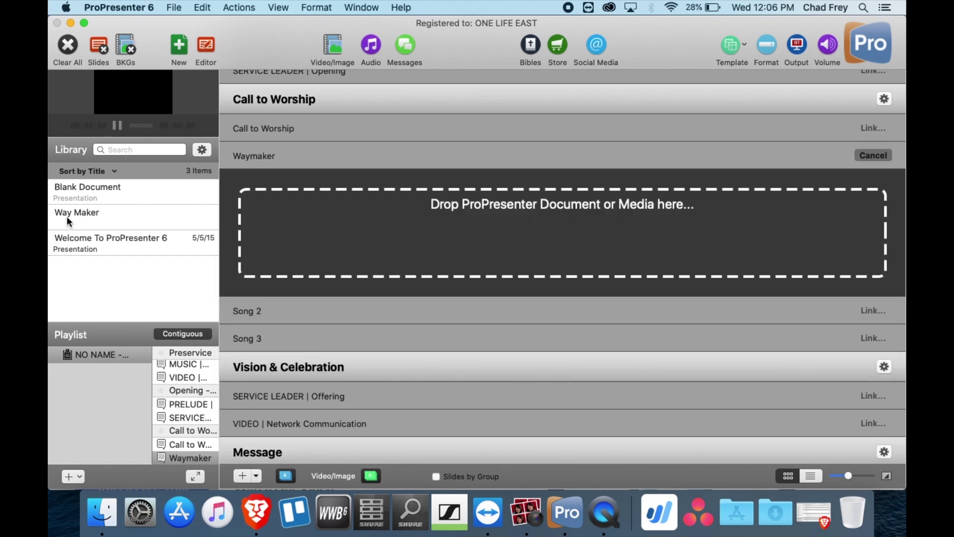
drag(66, 216, 306, 221)
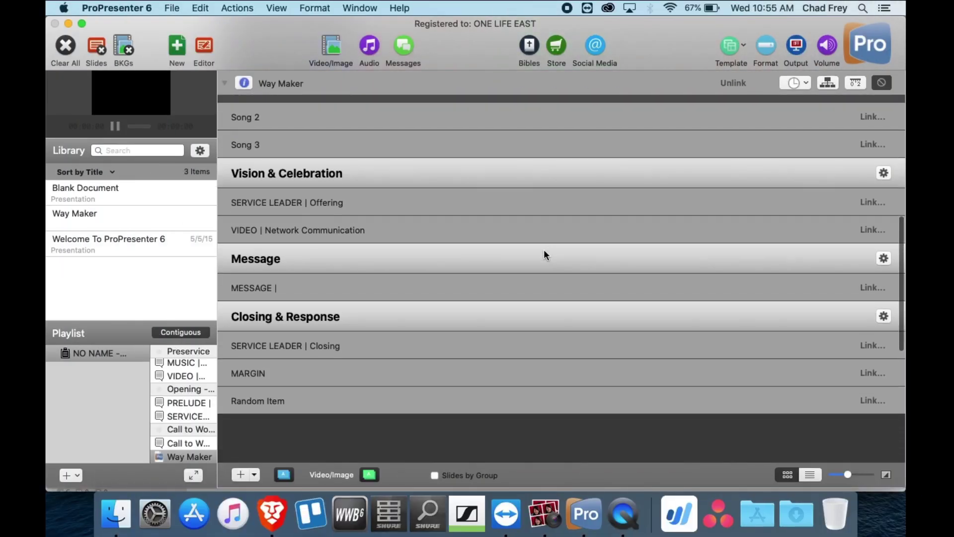
Look through the playlist and try to move Way Maker higher within the Call to Worship section.
scroll(545, 253, down, 5)
scroll(545, 253, up, 10)
scroll(544, 249, up, 1)
scroll(473, 302, down, 2)
scroll(185, 408, down, 3)
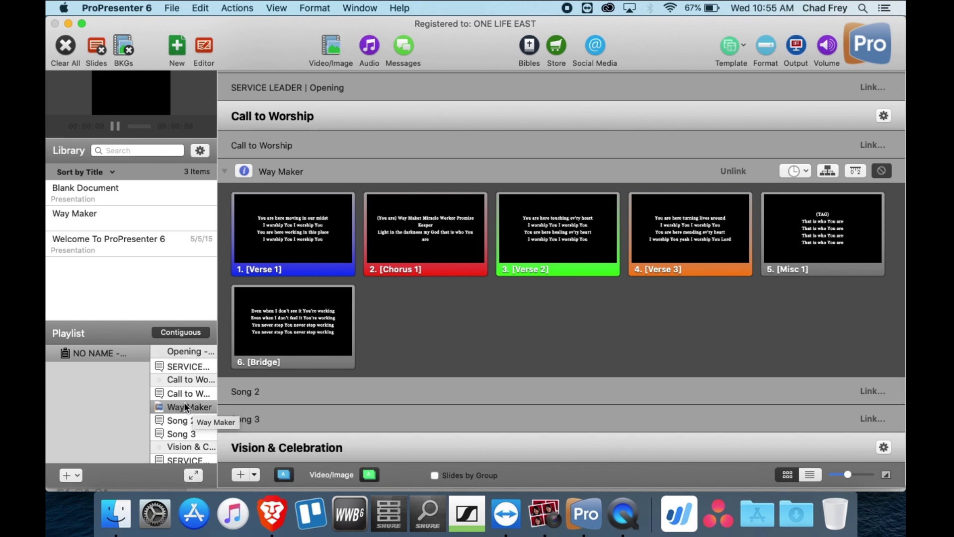
mouse_move(182, 407)
mouse_down()
mouse_move(181, 443)
mouse_move(188, 398)
mouse_up()
drag(188, 391, 189, 391)
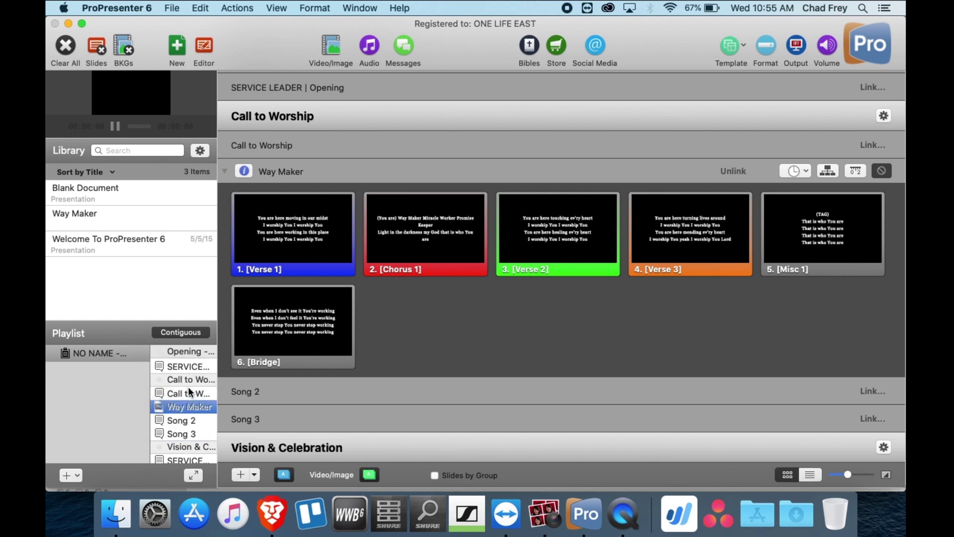
Switch to Planning Center in Brave and move the Waymaker item below Song 3 in the Call to Worship section.
click(269, 522)
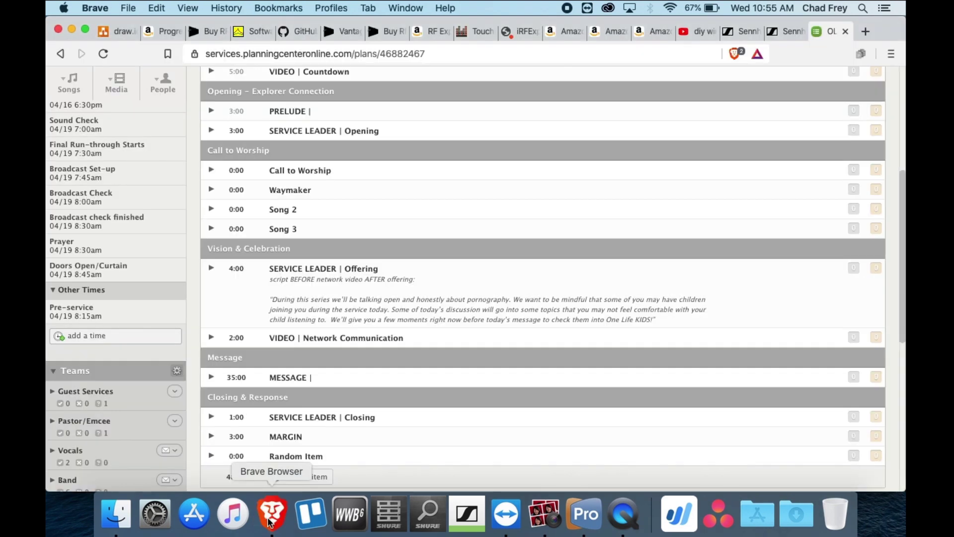
scroll(445, 249, up, 1)
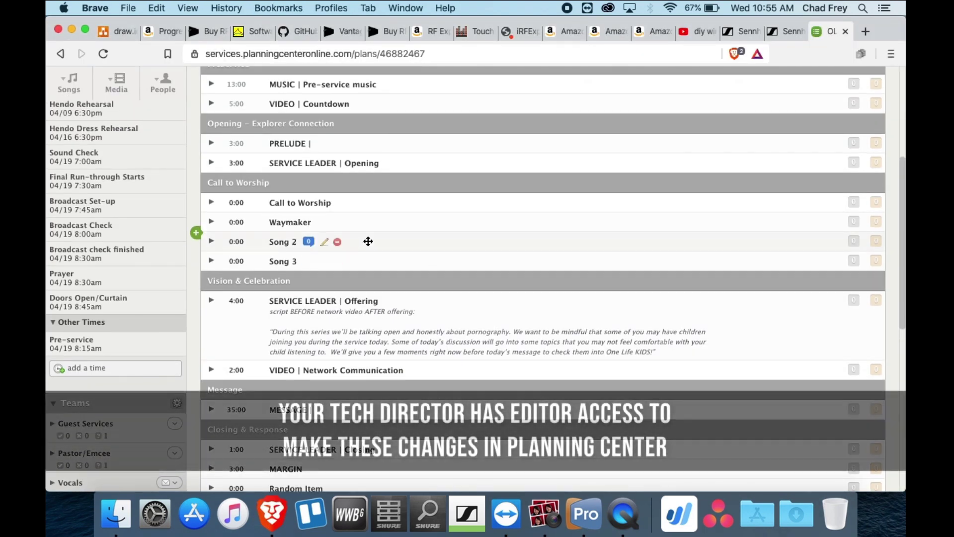
click(387, 222)
drag(389, 221, 403, 273)
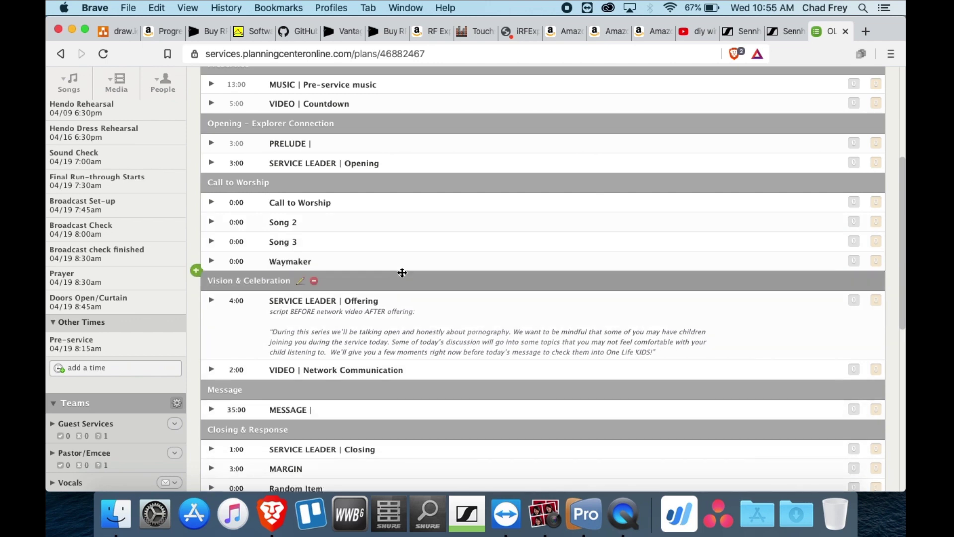
scroll(411, 253, down, 5)
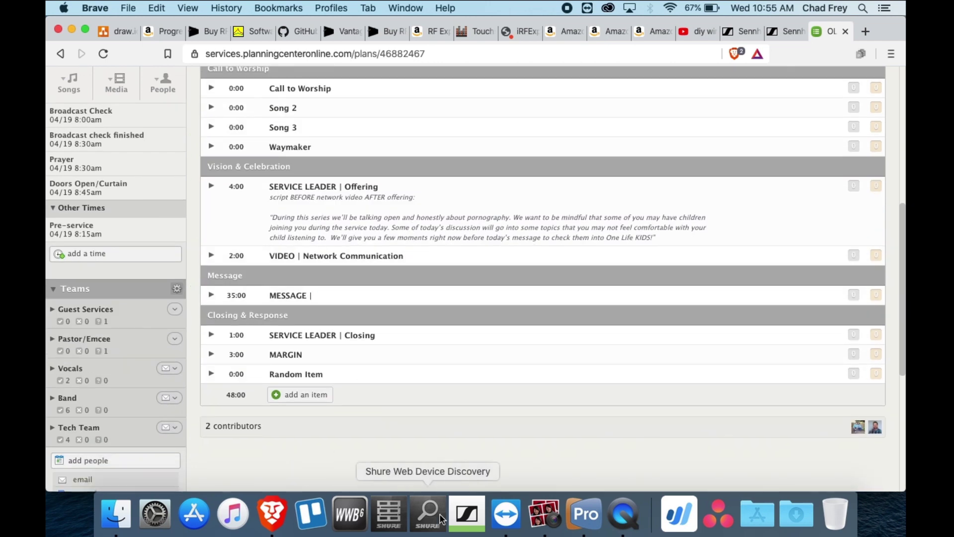
Switch back to ProPresenter, refresh the Planning Center playlist and review its item order down to Random Item.
click(585, 514)
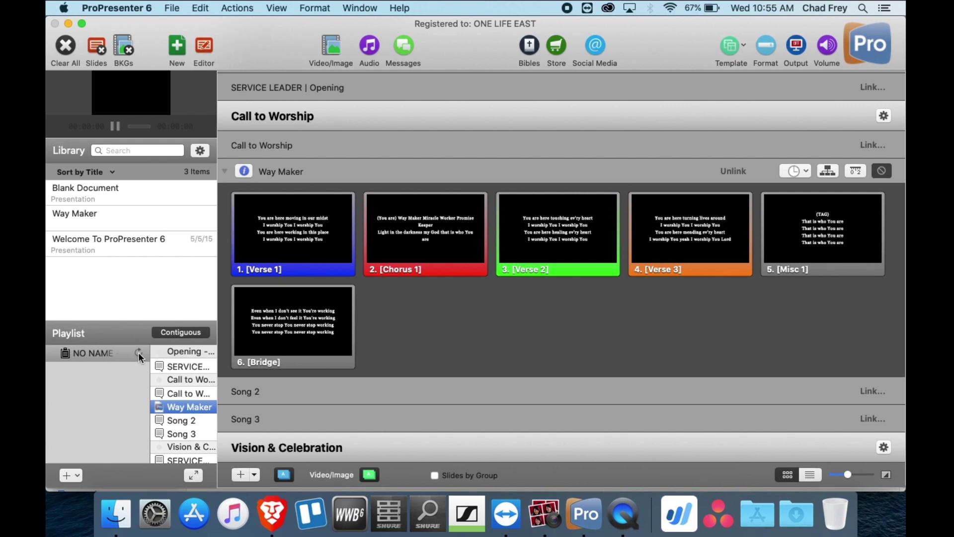
click(138, 352)
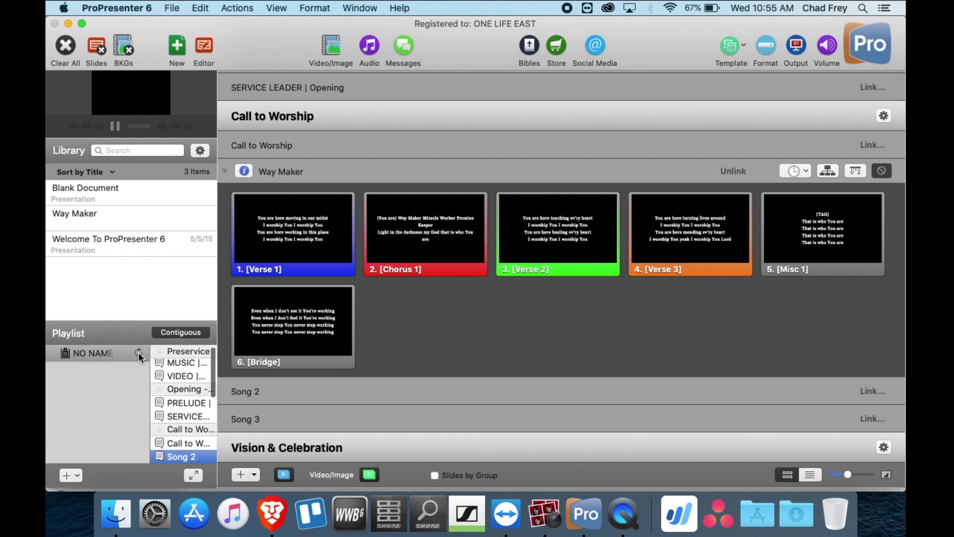
scroll(331, 182, down, 2)
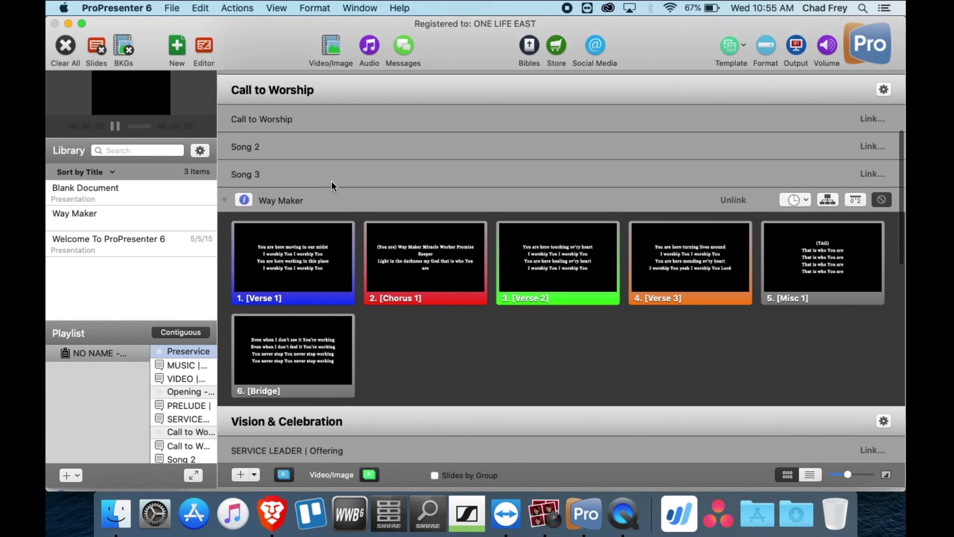
scroll(358, 214, down, 2)
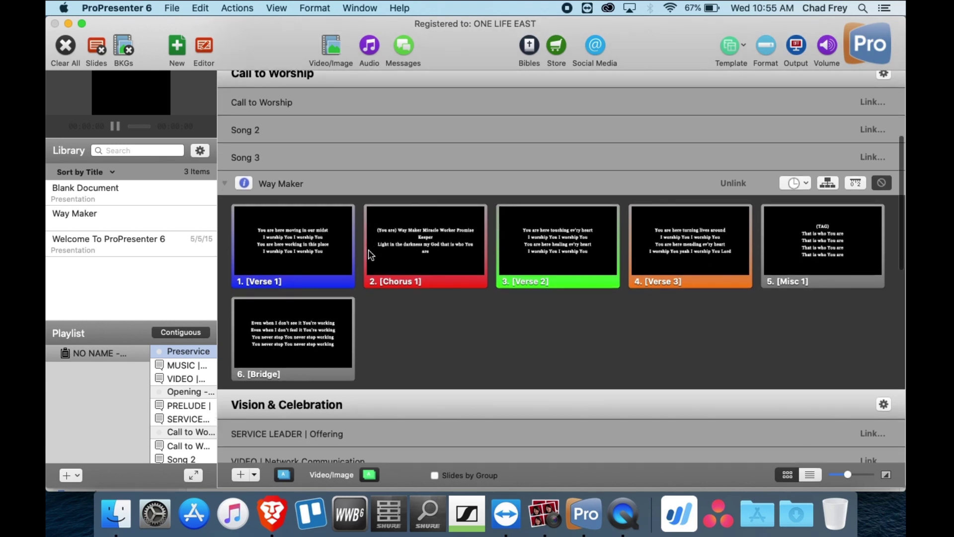
scroll(425, 259, down, 2)
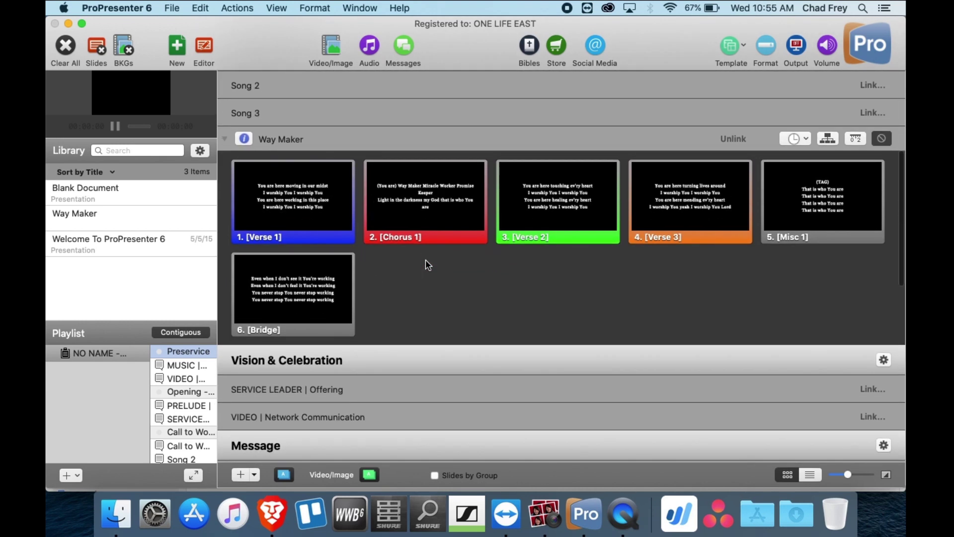
scroll(409, 174, up, 2)
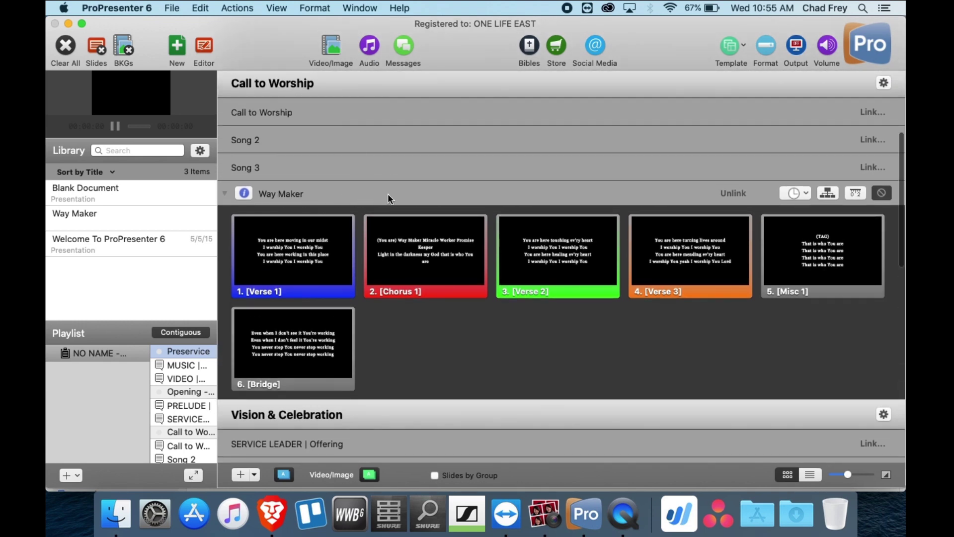
scroll(469, 246, down, 10)
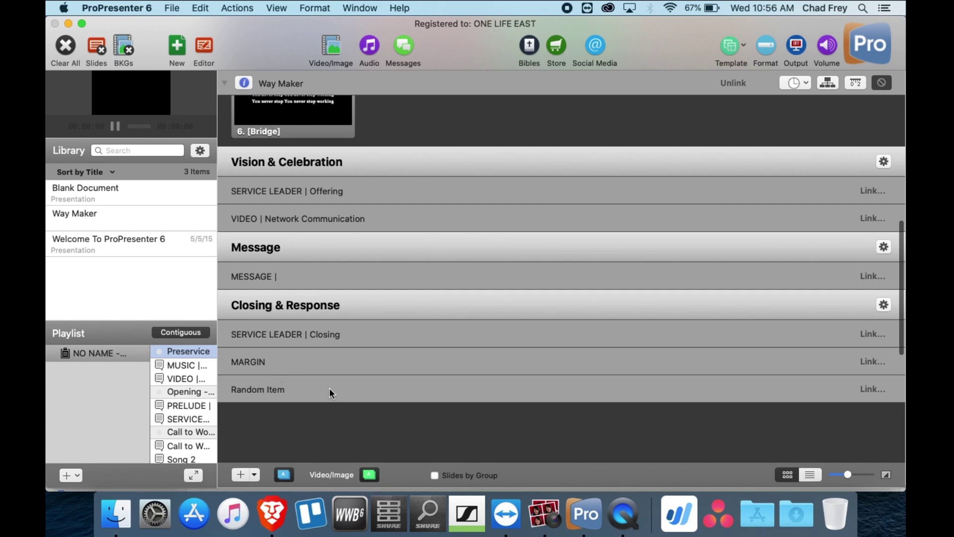
Switch to Planning Center in Brave, move MARGIN above SERVICE LEADER | Closing and move Random Item to the start of Vision & Celebration.
click(272, 514)
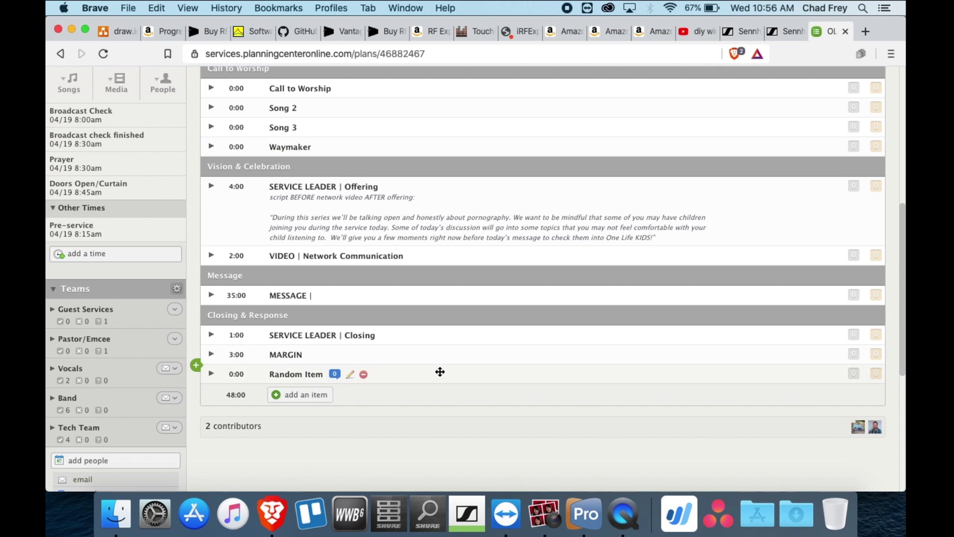
drag(442, 358, 444, 338)
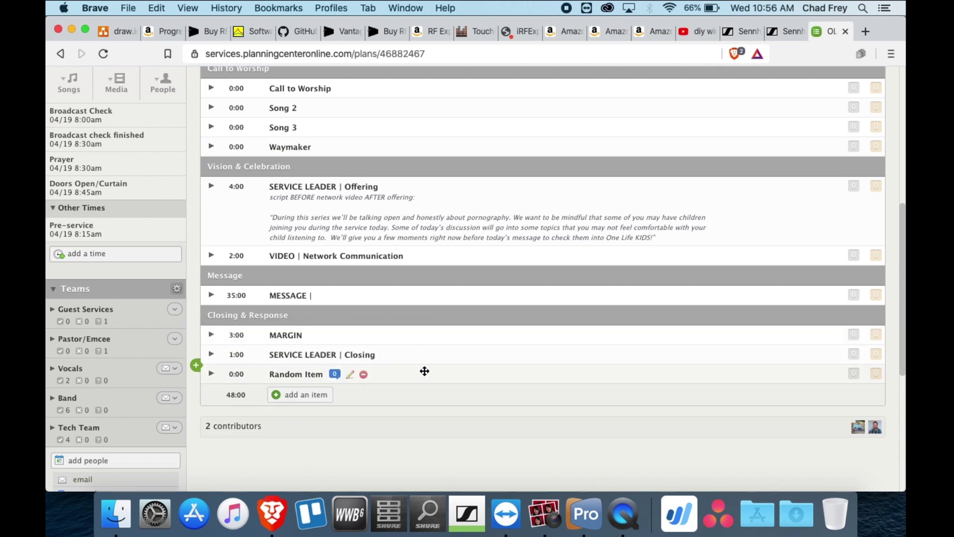
drag(427, 378, 430, 190)
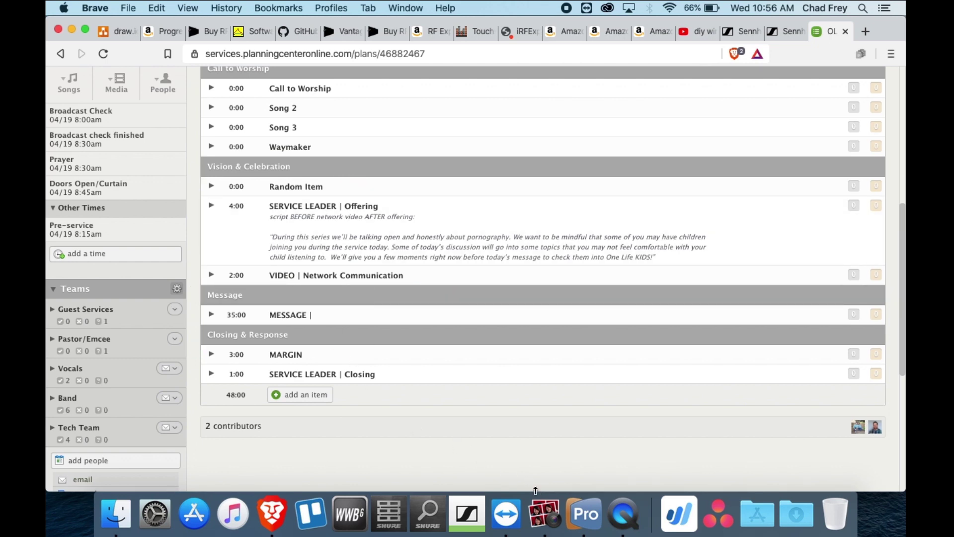
Switch back to ProPresenter, refresh the Planning Center playlist and check the order of the Vision & Celebration and Closing & Response items.
click(585, 514)
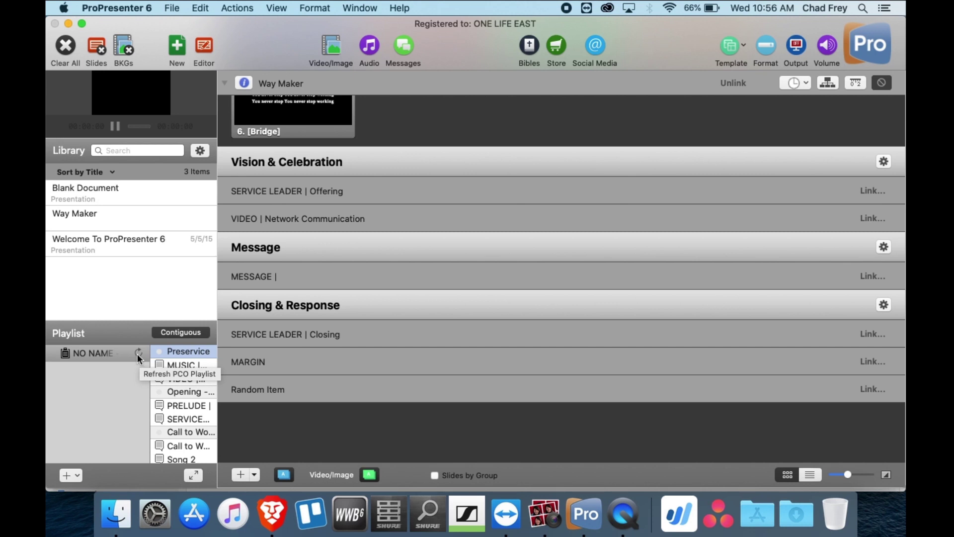
click(137, 353)
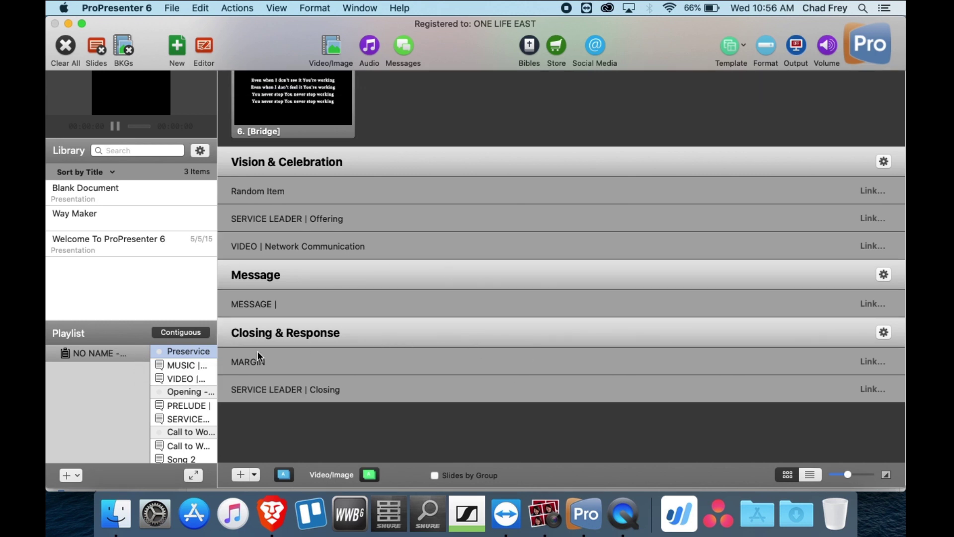
scroll(321, 398, up, 4)
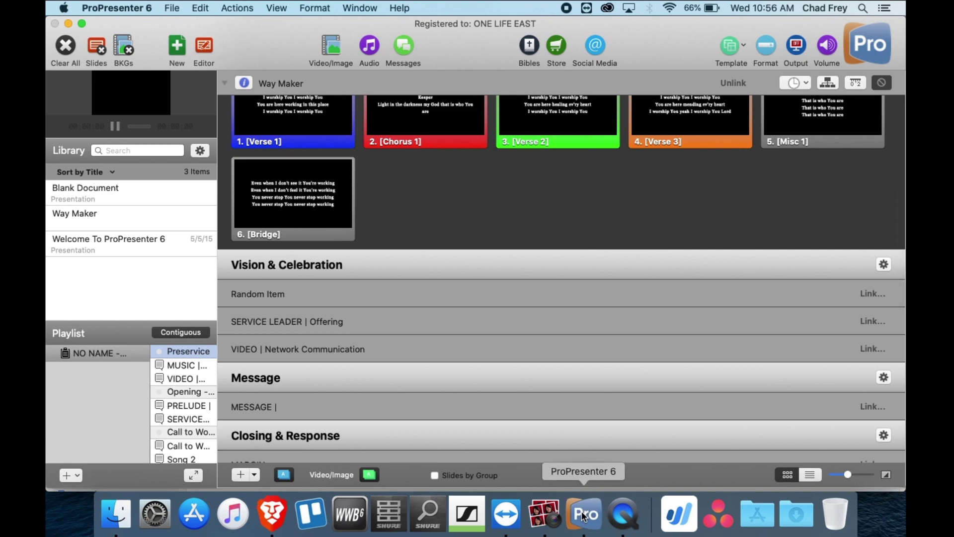
Switch to Planning Center in Brave and delete Random Item from the Vision & Celebration section.
click(272, 513)
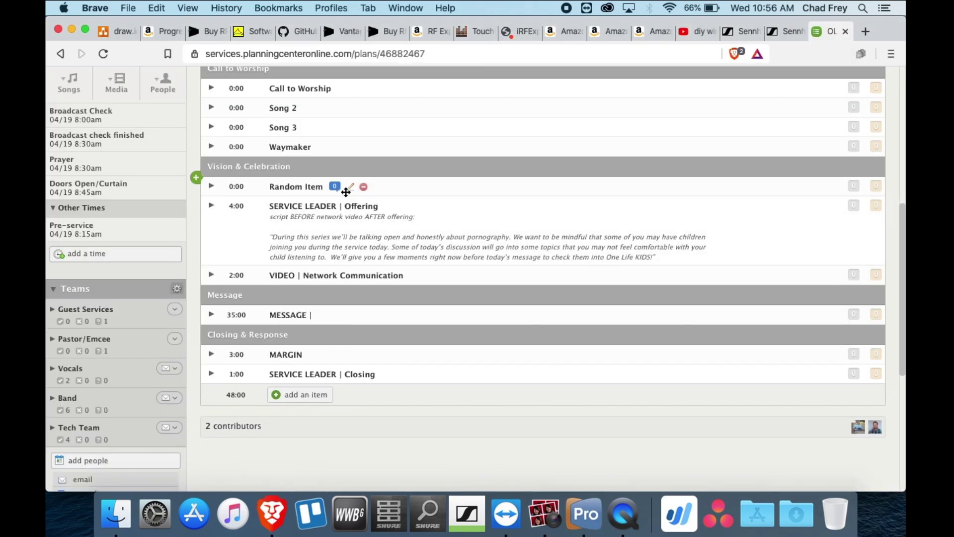
click(364, 189)
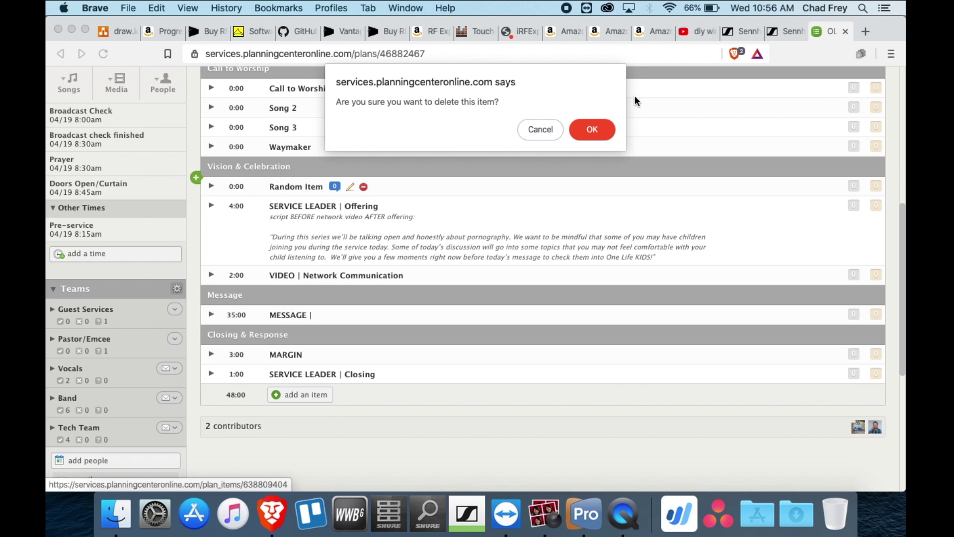
click(592, 129)
Move MARGIN below SERVICE LEADER | Closing and move Waymaker directly below the Call to Worship item.
drag(431, 335, 433, 360)
scroll(468, 389, up, 5)
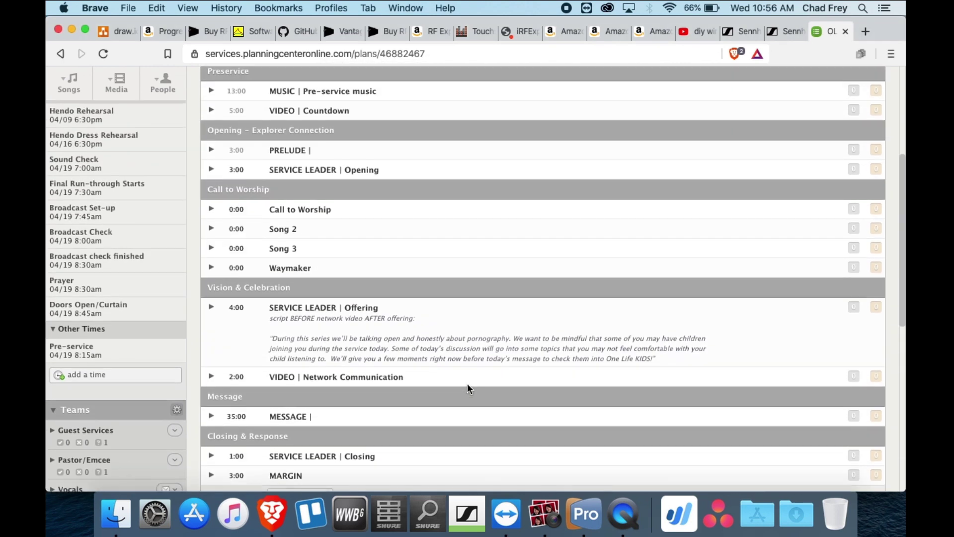
drag(404, 268, 405, 238)
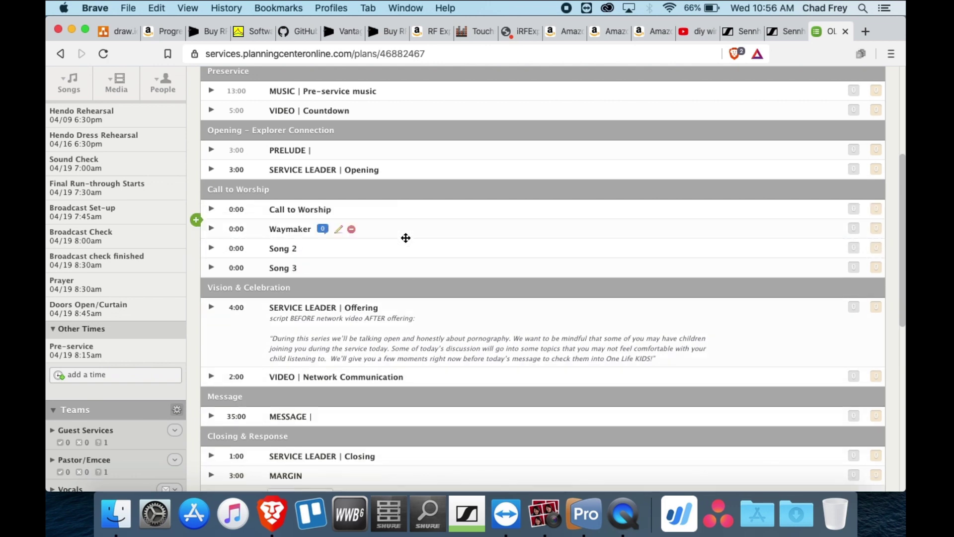
Switch to ProPresenter, refresh the Planning Center playlist and review its items from Call to Worship through MARGIN.
click(591, 512)
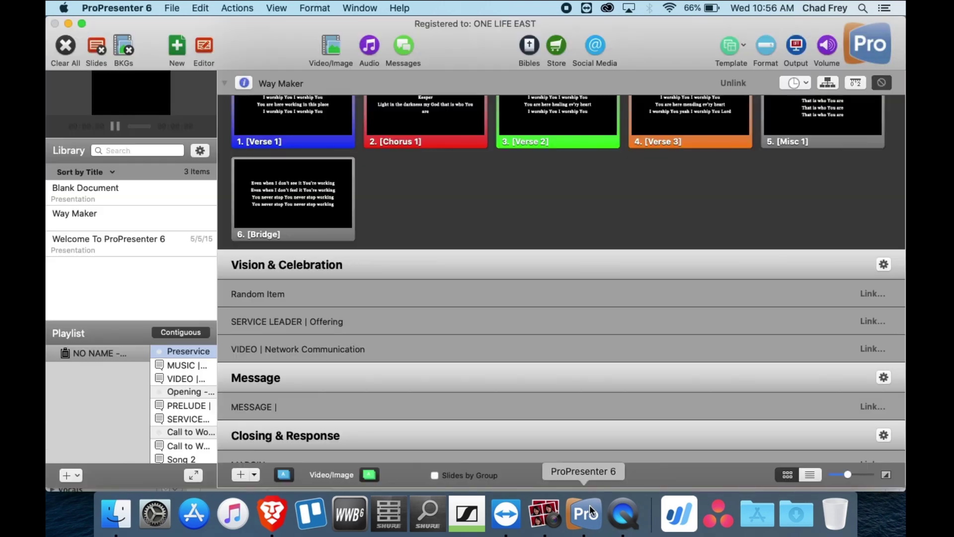
click(141, 353)
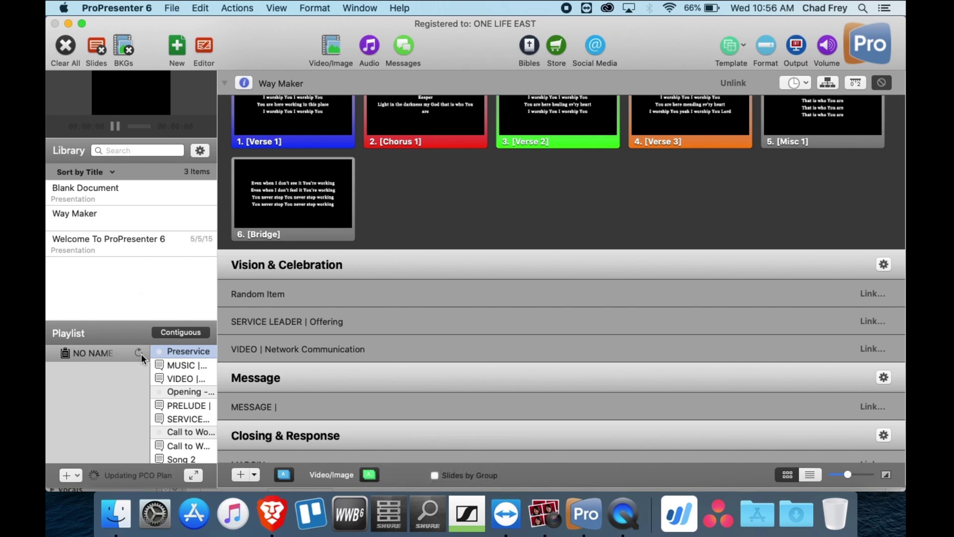
scroll(487, 305, up, 8)
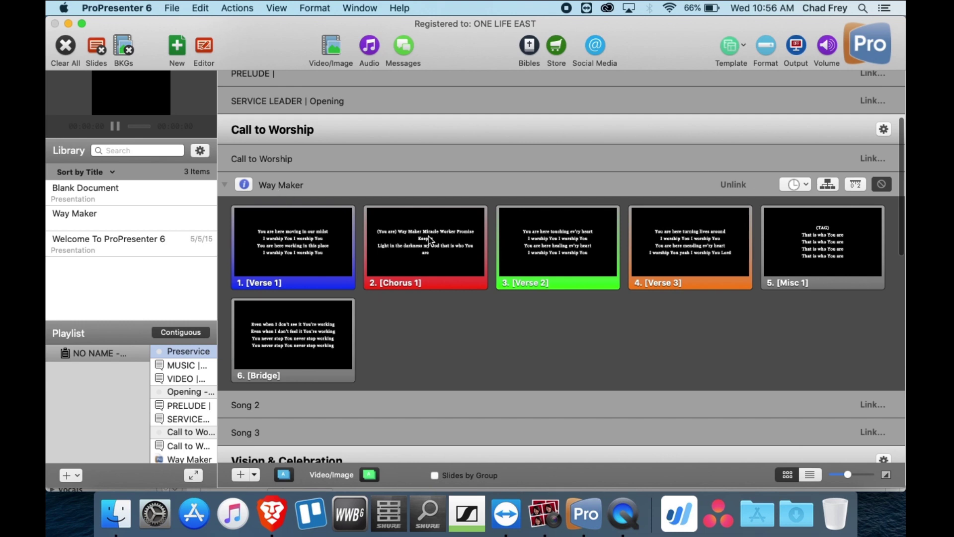
scroll(429, 239, down, 13)
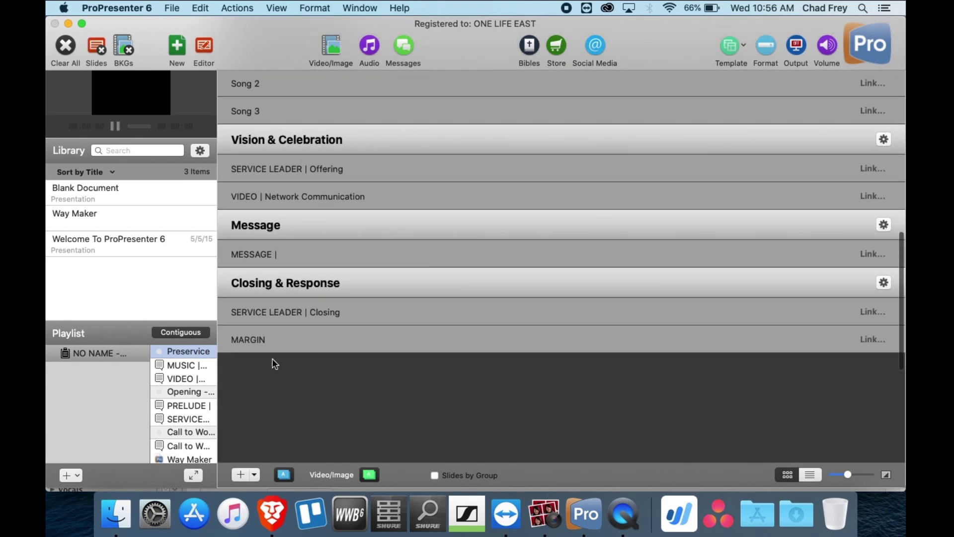
scroll(420, 340, up, 11)
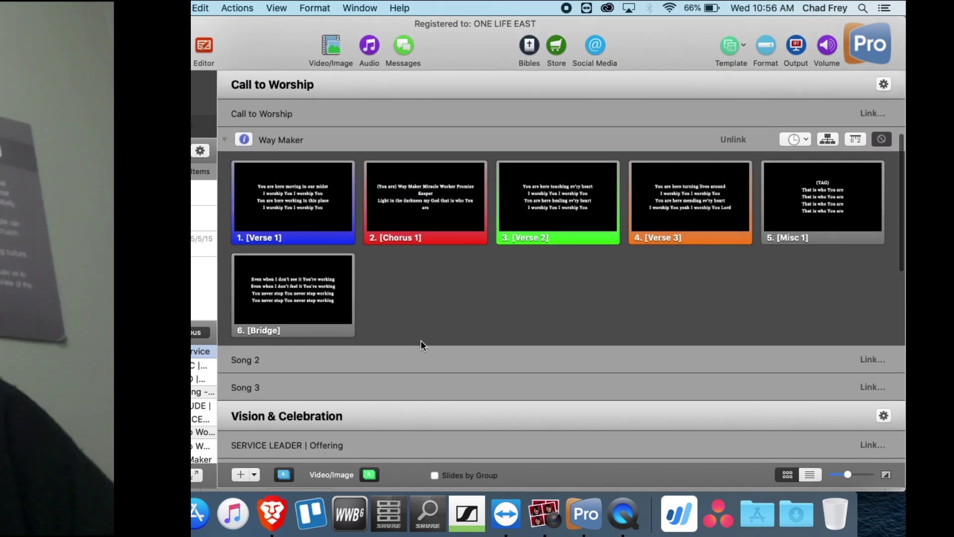